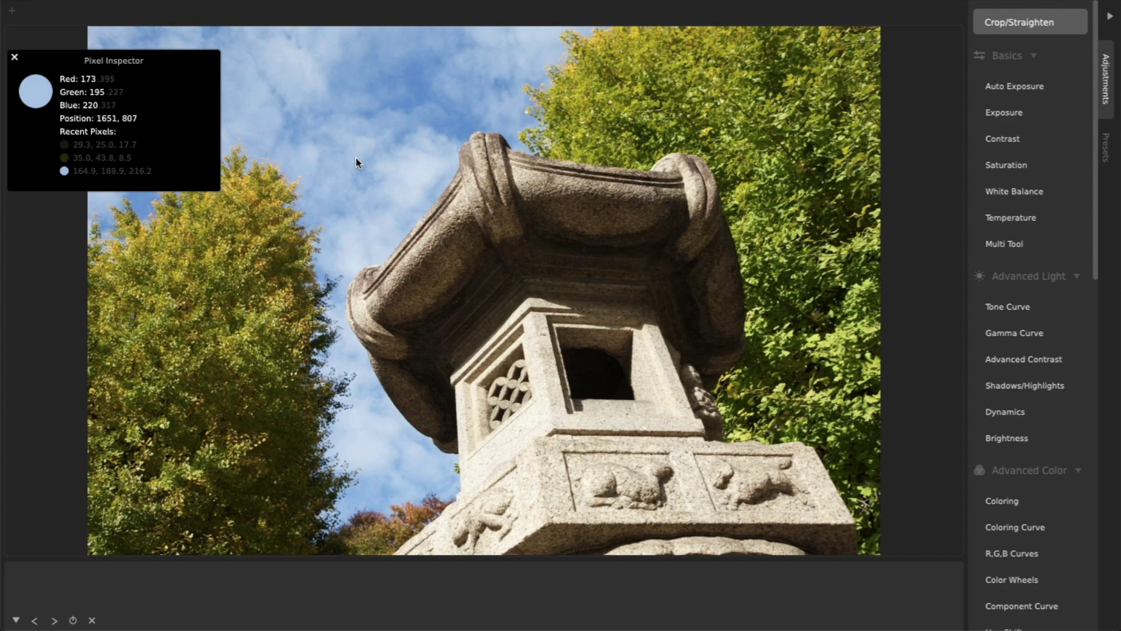
# - Close the pixel inspector and add a Shadows/Highlights adjustment with shadows at 60.05 and midtones at 57.64
pyautogui.press('Escape')
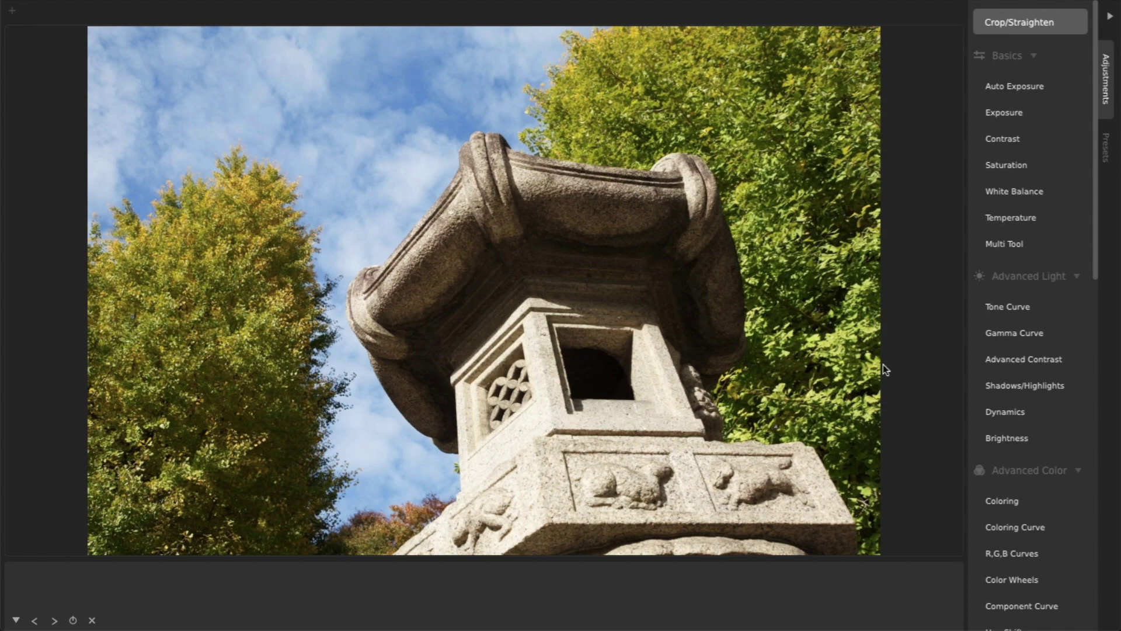
pyautogui.click(1025, 385)
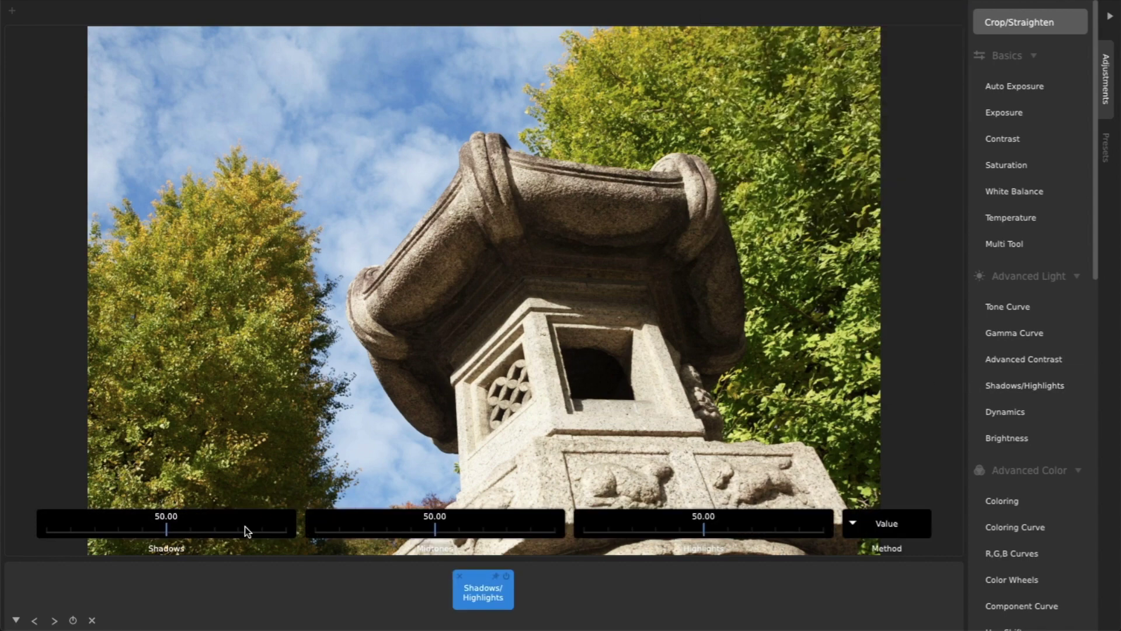
pyautogui.scroll(5, 240, 530)
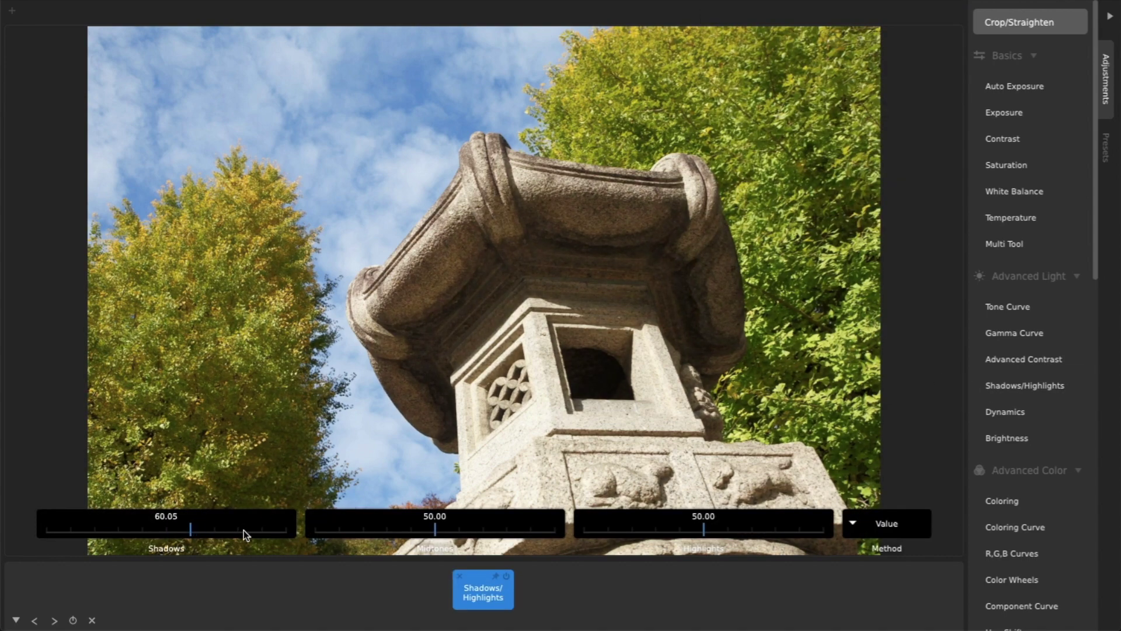
pyautogui.scroll(-6, 384, 533)
pyautogui.scroll(7, 384, 532)
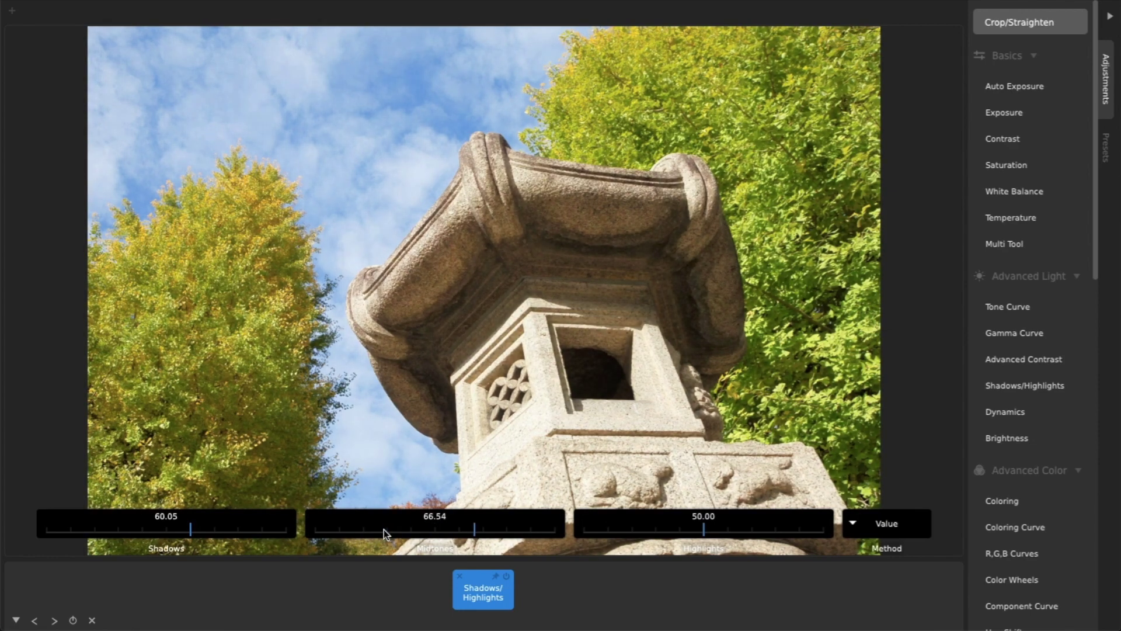
pyautogui.scroll(-7, 384, 529)
pyautogui.scroll(10, 384, 529)
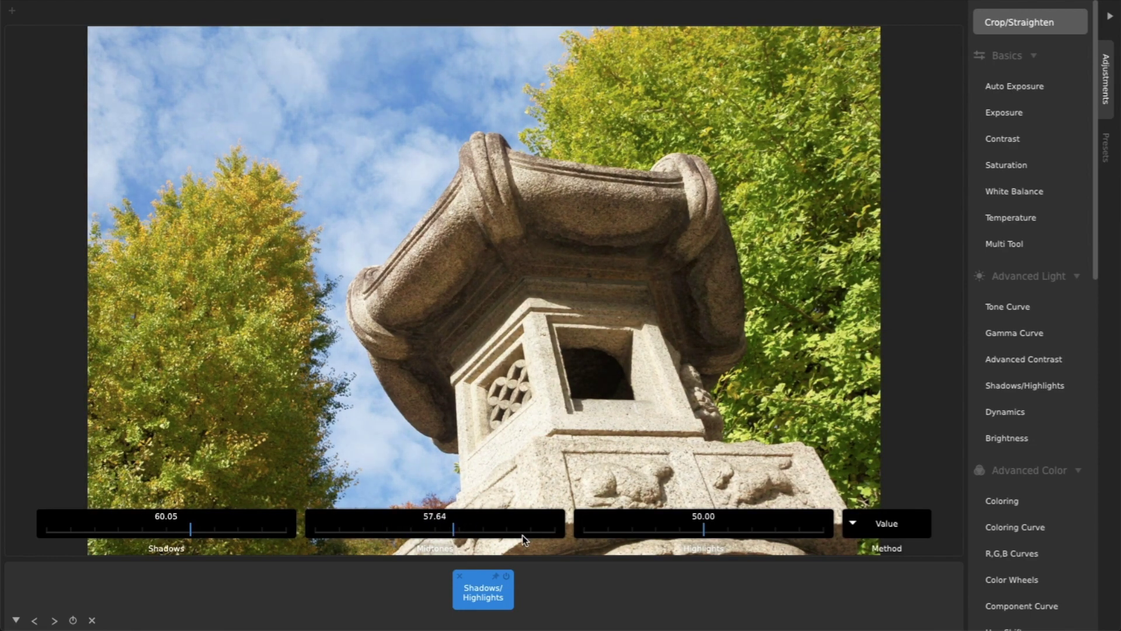
# - Set the highlights of the Shadows/Highlights adjustment to 39.12 and close its settings
pyautogui.scroll(-10, 638, 527)
pyautogui.scroll(9, 639, 527)
pyautogui.scroll(-14, 639, 527)
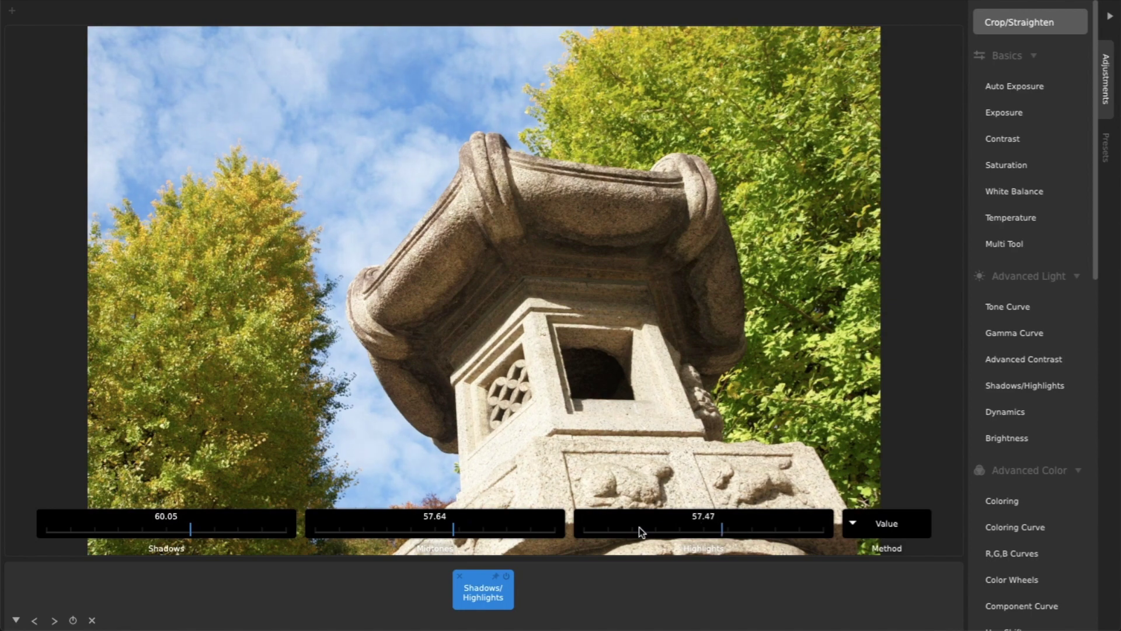
pyautogui.scroll(11, 639, 527)
pyautogui.scroll(-1, 639, 526)
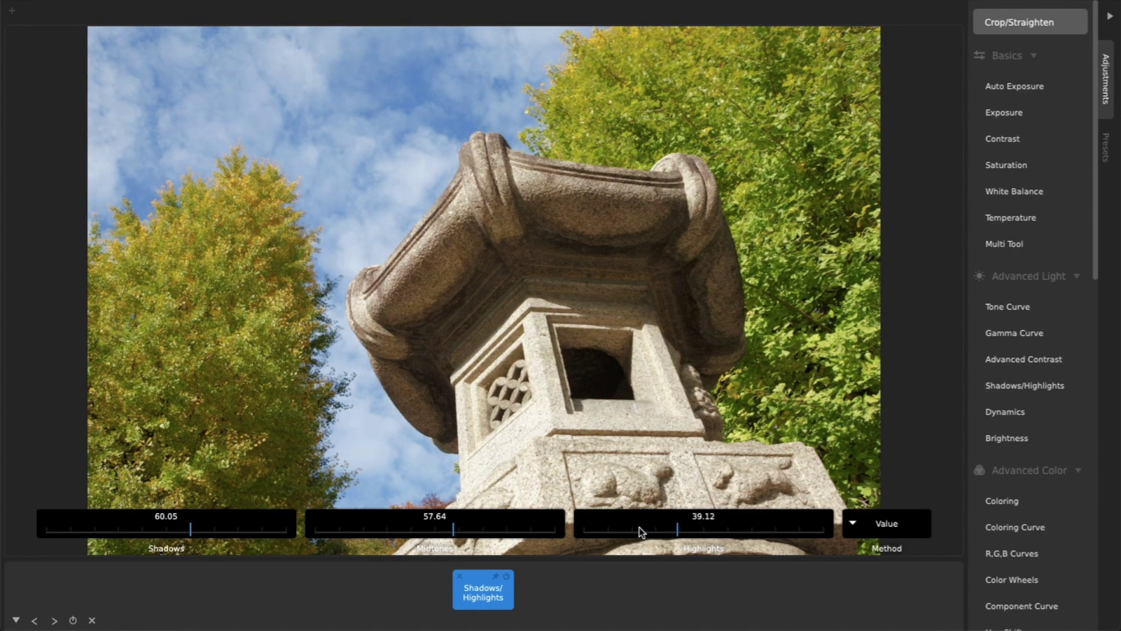
pyautogui.click(643, 599)
# - Open the save options for the edited lantern photo and display the available file types
pyautogui.press('super+s')
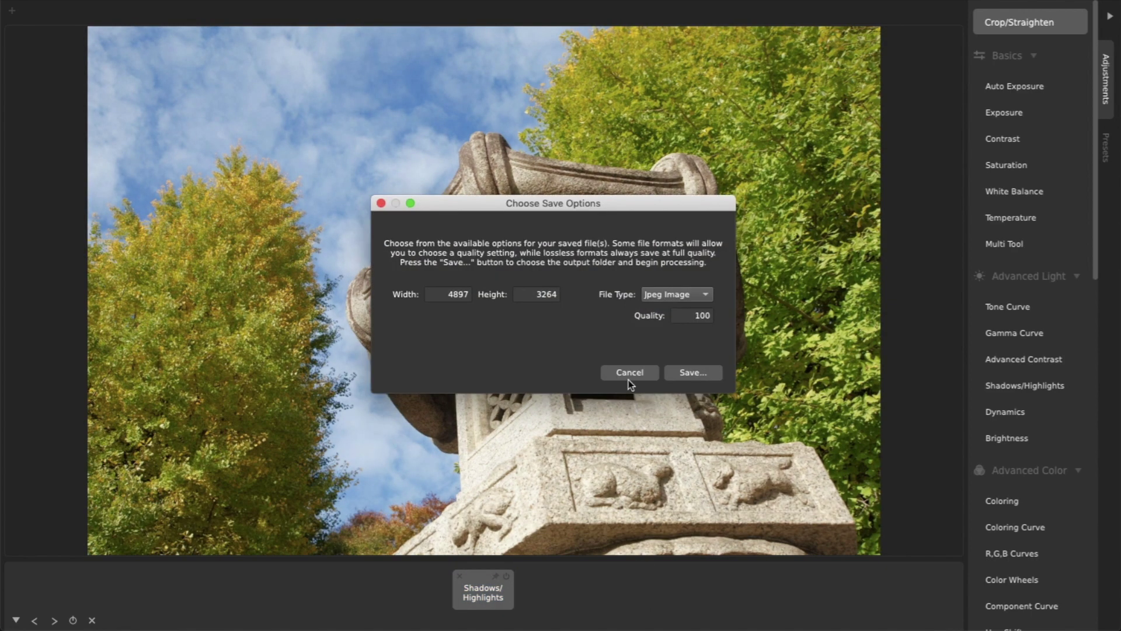
pyautogui.click(655, 298)
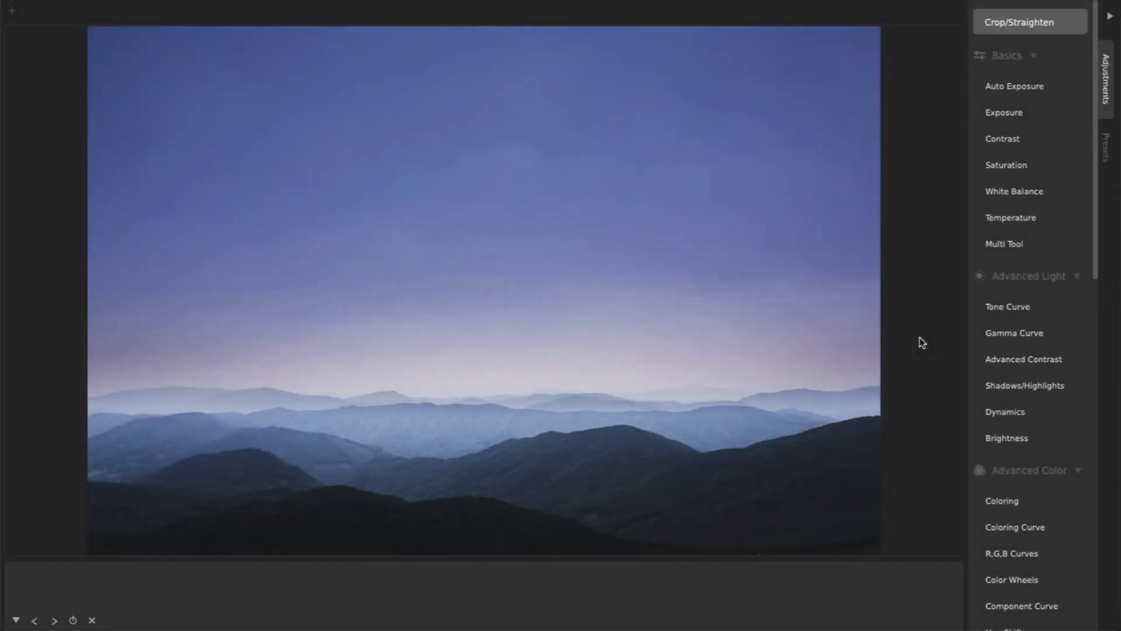
# - Add a Tone Curve to the mountain photo and shape it into an S-curve with lowered shadows and raised highlights
pyautogui.moveTo(980, 311)
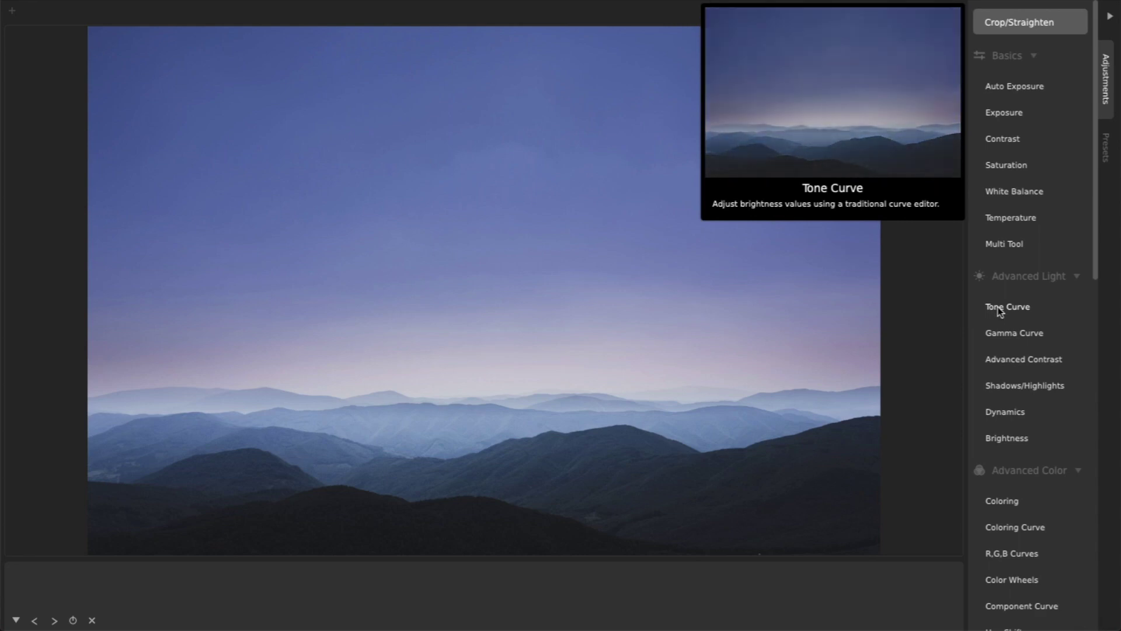
pyautogui.click(999, 309)
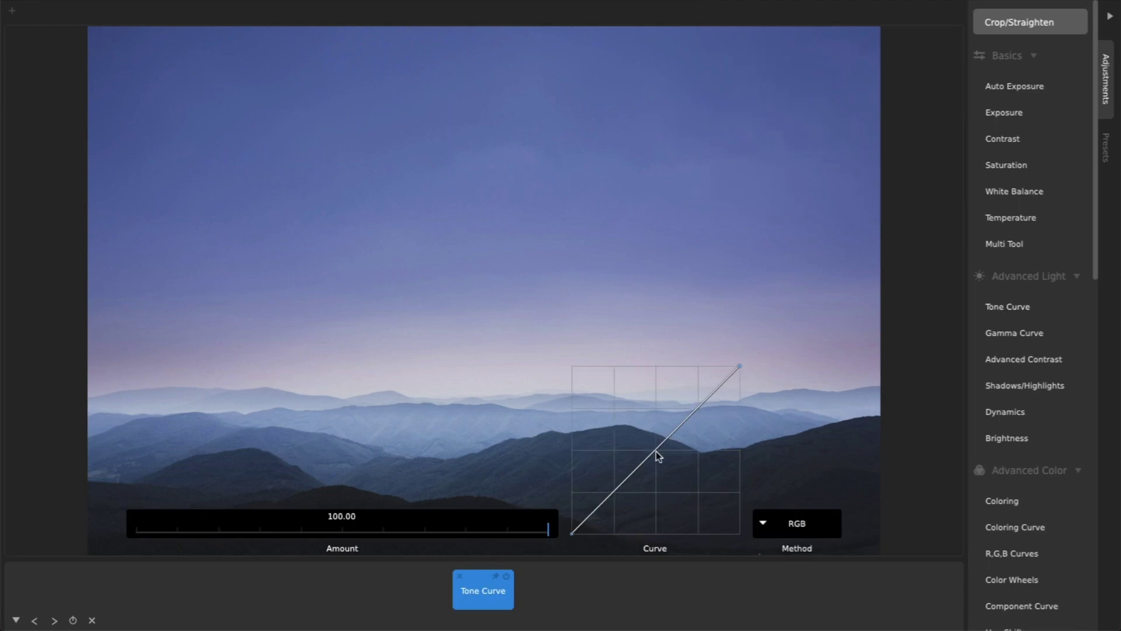
pyautogui.moveTo(658, 456); pyautogui.dragTo(668, 482)
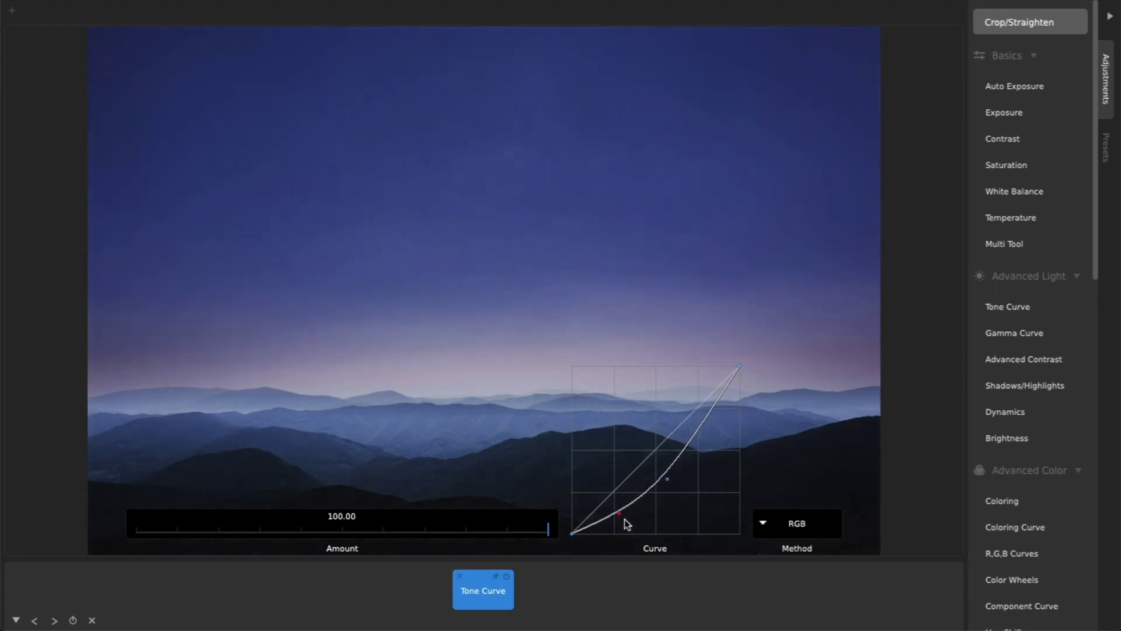
pyautogui.moveTo(609, 516)
pyautogui.mouseDown()
pyautogui.moveTo(620, 511)
pyautogui.moveTo(617, 523)
pyautogui.mouseUp()
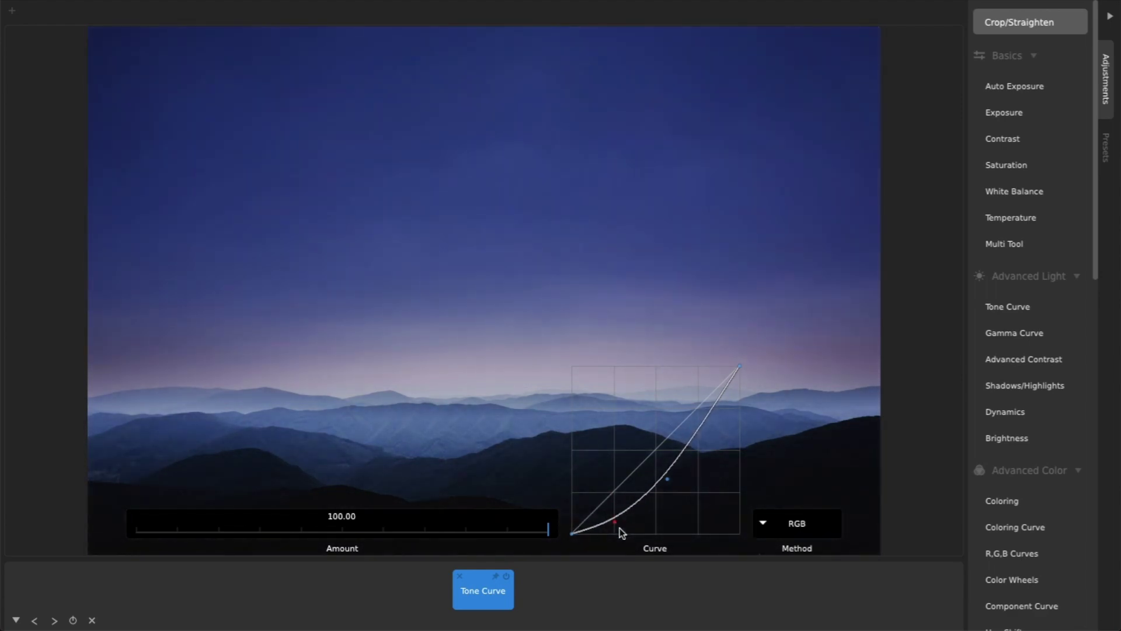
pyautogui.moveTo(667, 484); pyautogui.dragTo(705, 386)
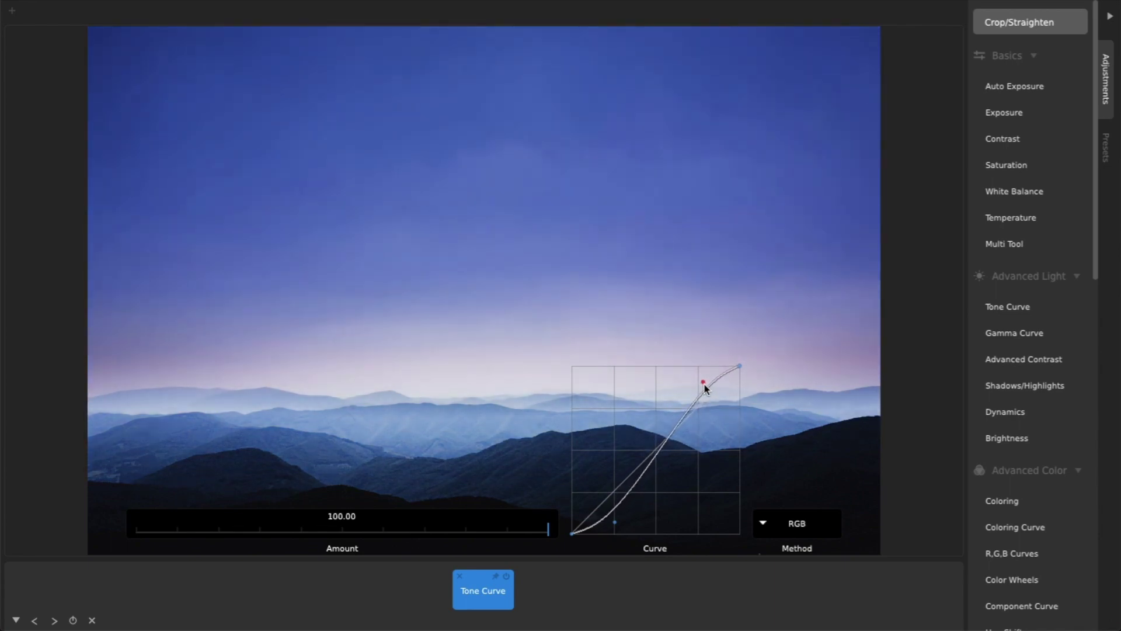
# - Refine the curve with a midtone point below the diagonal and a raised shadow point, and set the amount to 39.72
pyautogui.moveTo(679, 429); pyautogui.dragTo(658, 463)
pyautogui.moveTo(607, 523)
pyautogui.mouseDown()
pyautogui.moveTo(578, 508)
pyautogui.moveTo(608, 509)
pyautogui.mouseUp()
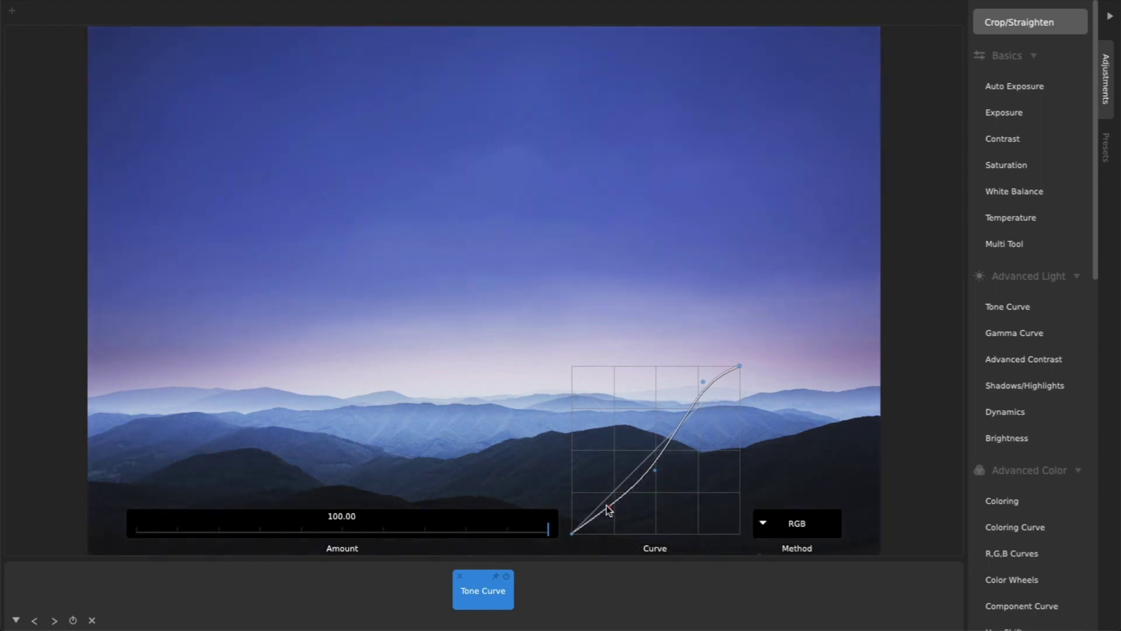
pyautogui.moveTo(656, 473); pyautogui.dragTo(656, 483)
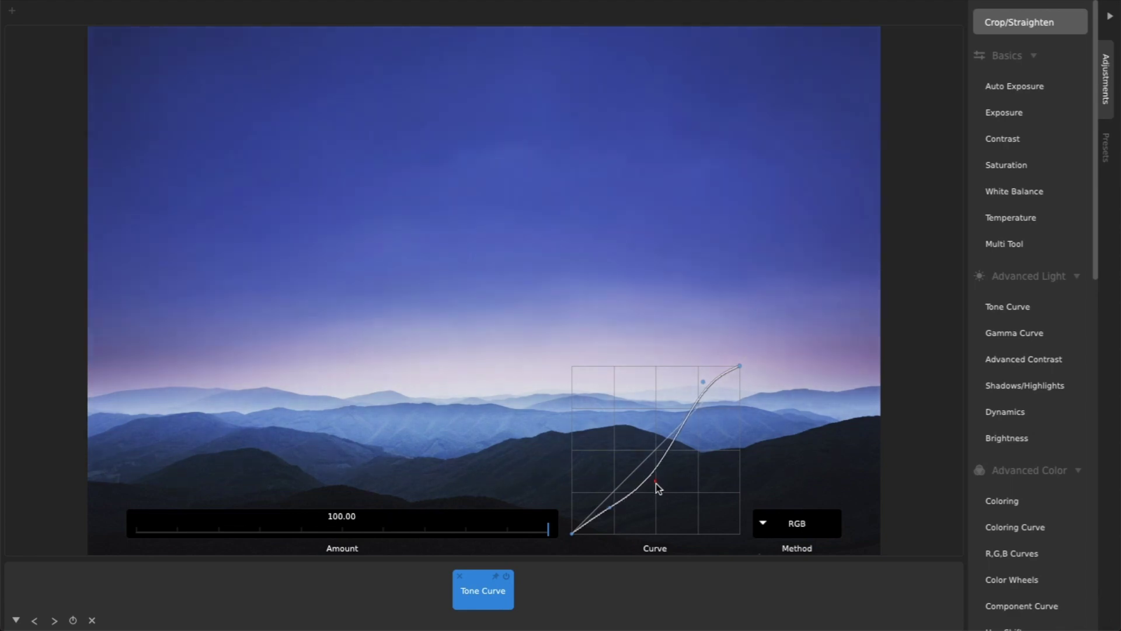
pyautogui.moveTo(546, 531); pyautogui.dragTo(300, 533)
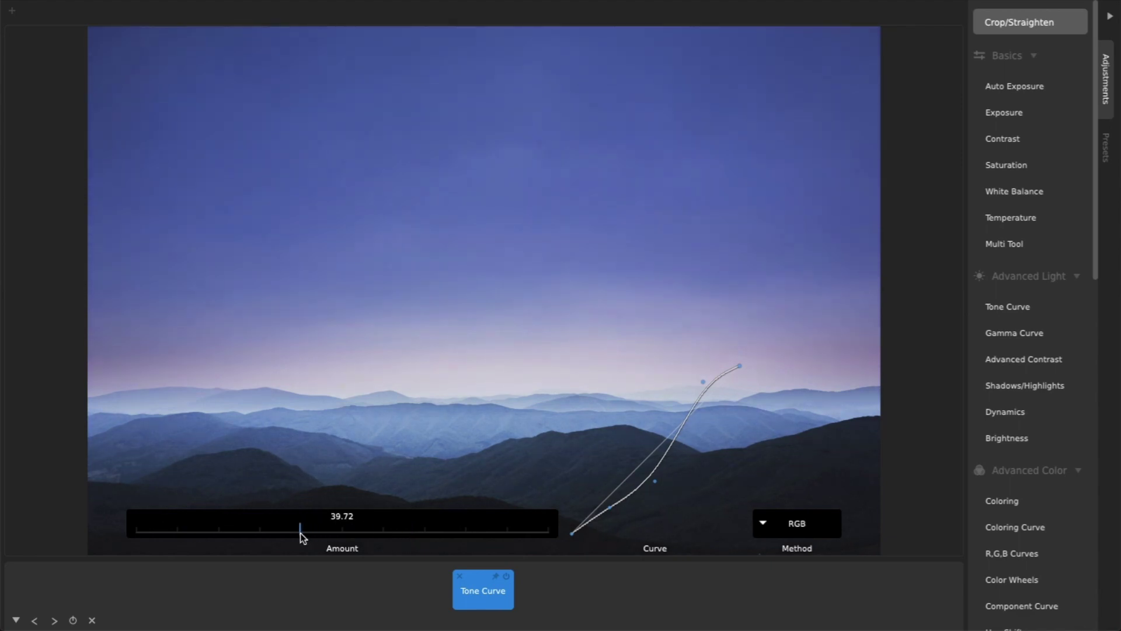
# - Raise the curve's midtone point slightly, pull its shadow point down almost to the baseline, and close the curve settings
pyautogui.moveTo(655, 481)
pyautogui.mouseDown()
pyautogui.moveTo(648, 468)
pyautogui.moveTo(663, 471)
pyautogui.moveTo(644, 468)
pyautogui.moveTo(661, 467)
pyautogui.mouseUp()
pyautogui.moveTo(612, 509); pyautogui.dragTo(623, 529)
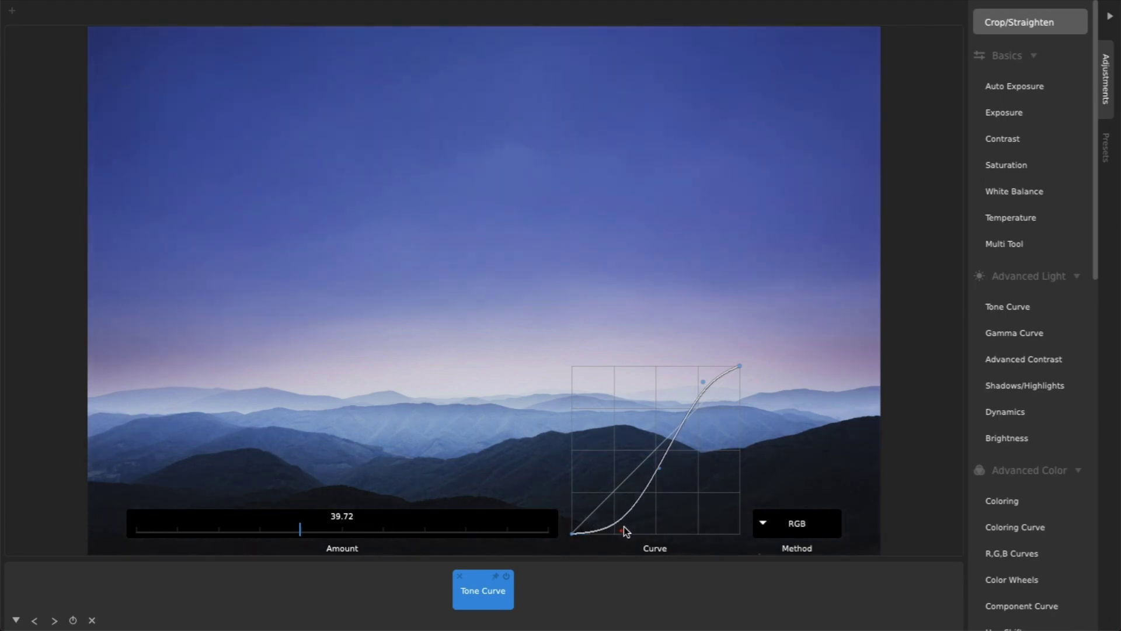
pyautogui.click(602, 577)
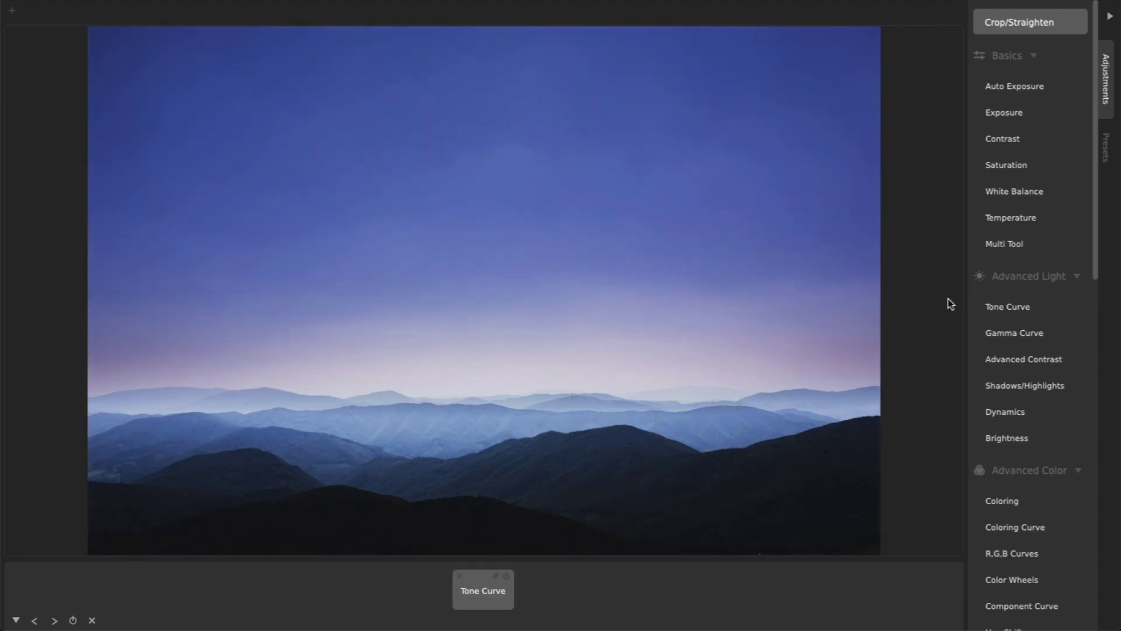
# - Add a second Tone Curve with a lifted black point and increase the amount of the first Tone Curve
pyautogui.click(981, 309)
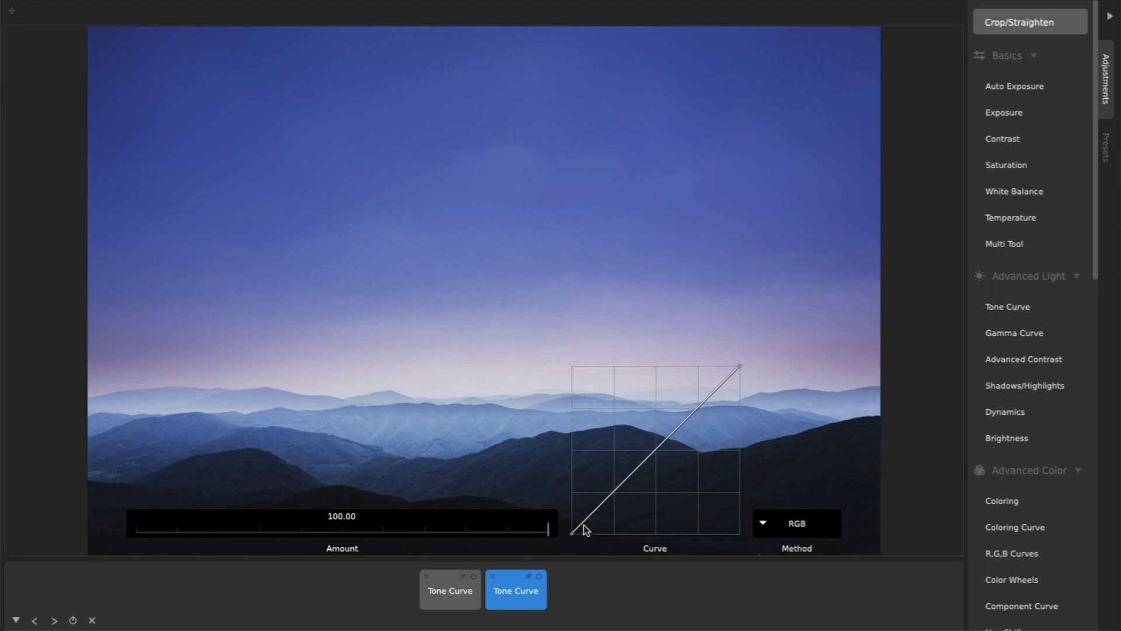
pyautogui.moveTo(573, 533); pyautogui.dragTo(572, 517)
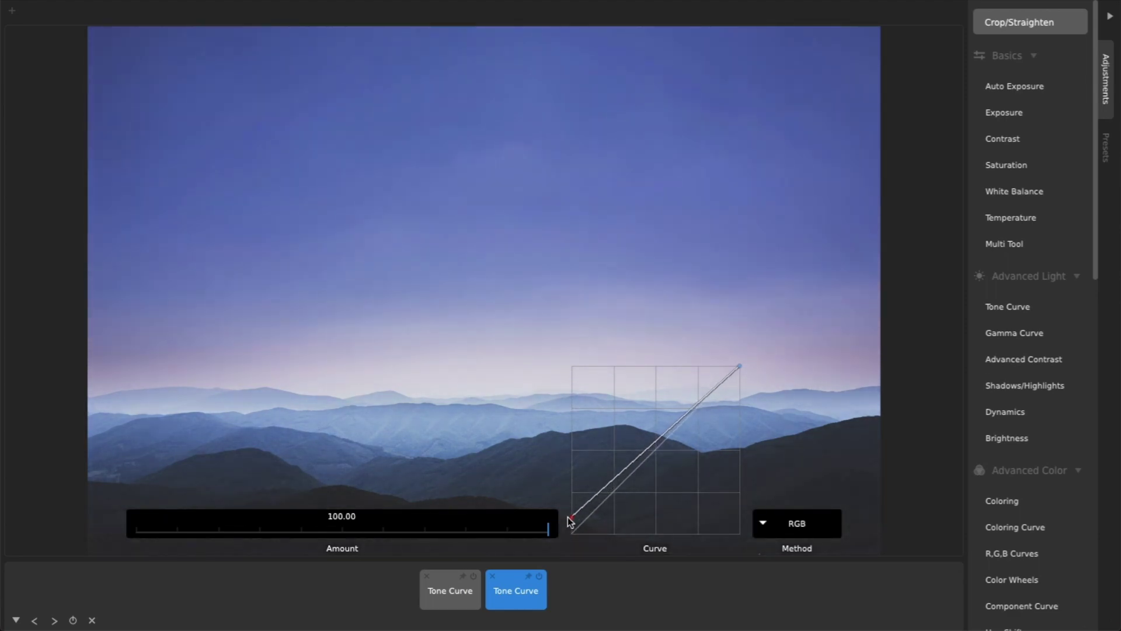
pyautogui.click(454, 594)
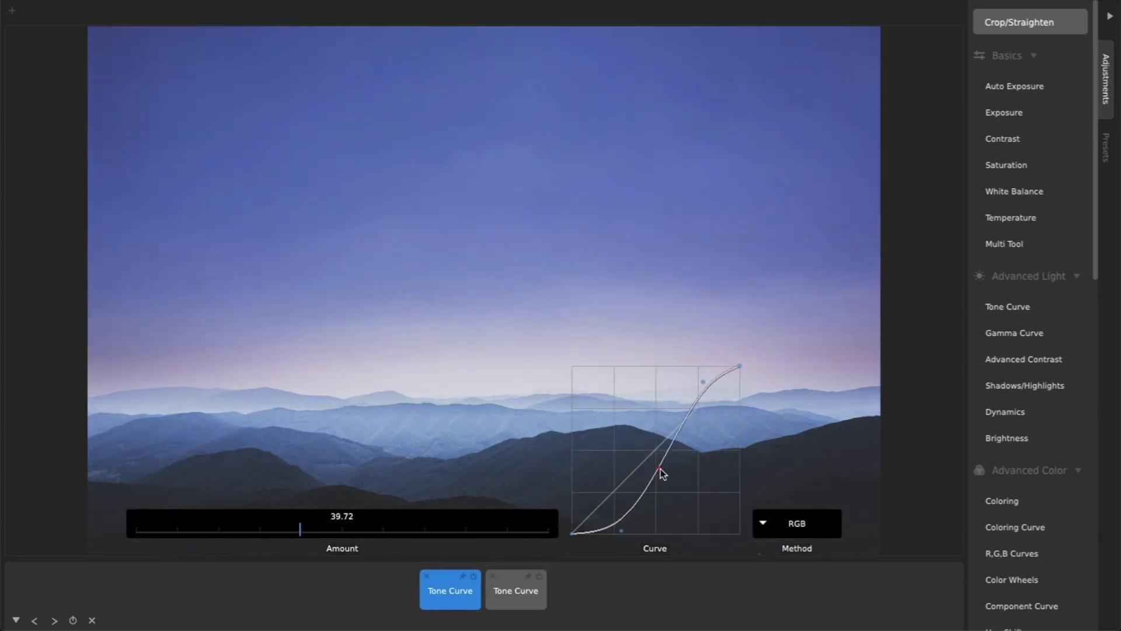
pyautogui.moveTo(301, 529); pyautogui.dragTo(392, 532)
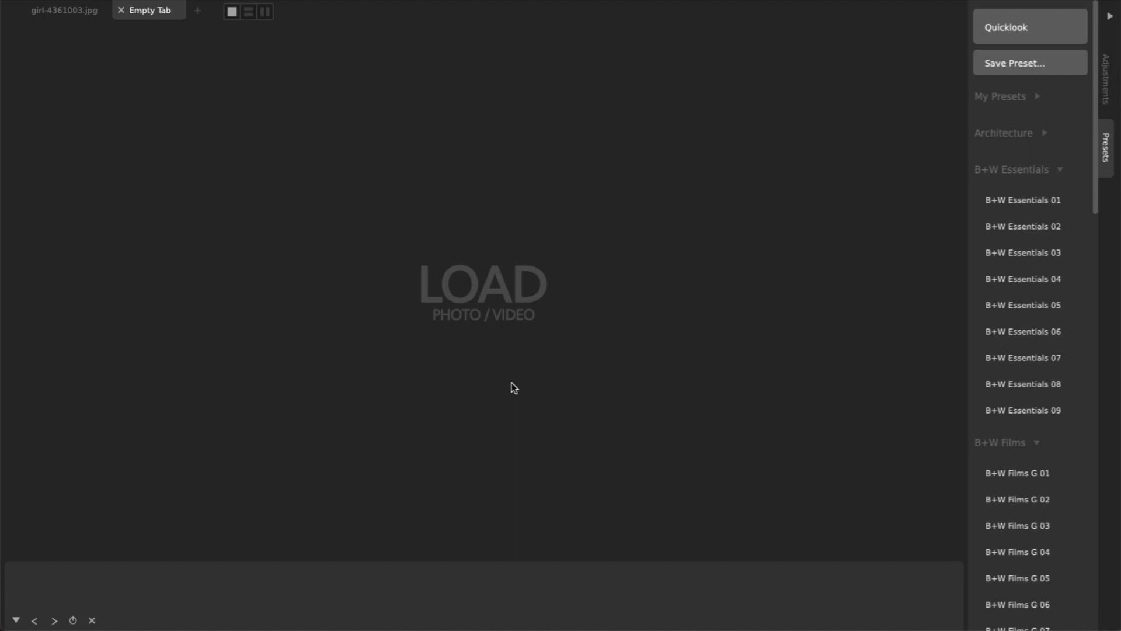
# - Load girl-4361004.jpg from the Store Window Shoot folder into the empty tab
pyautogui.click(481, 291)
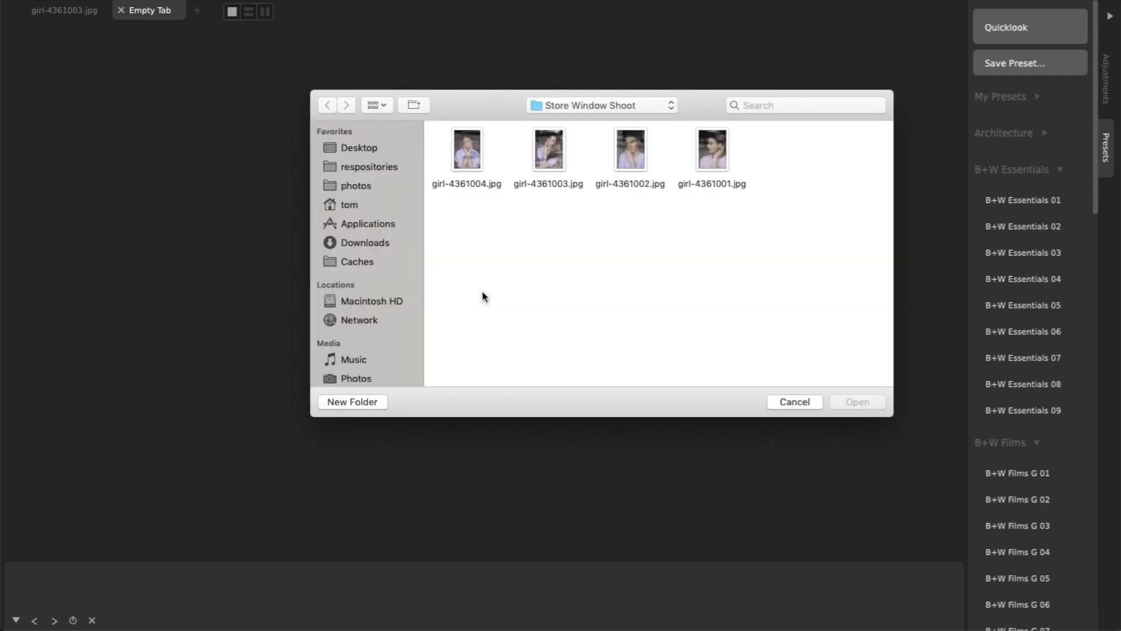
pyautogui.click(575, 105)
pyautogui.click(577, 107)
pyautogui.doubleClick(468, 163)
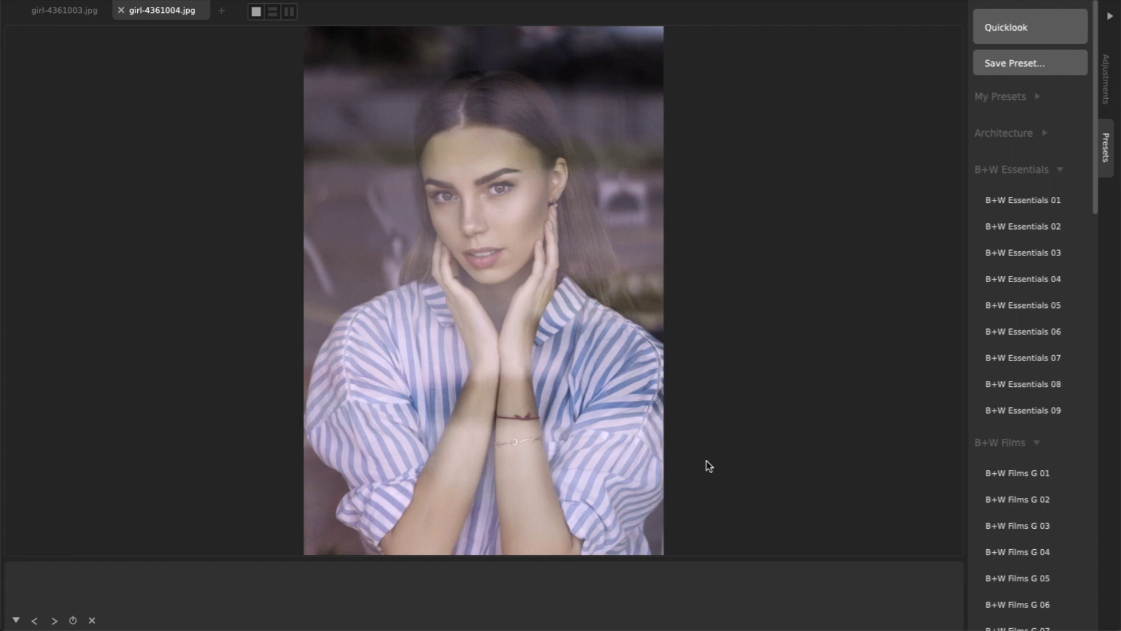
# - Browse through the folder's other photos in the second tab and return to girl-4361004.jpg
pyautogui.press('Right')
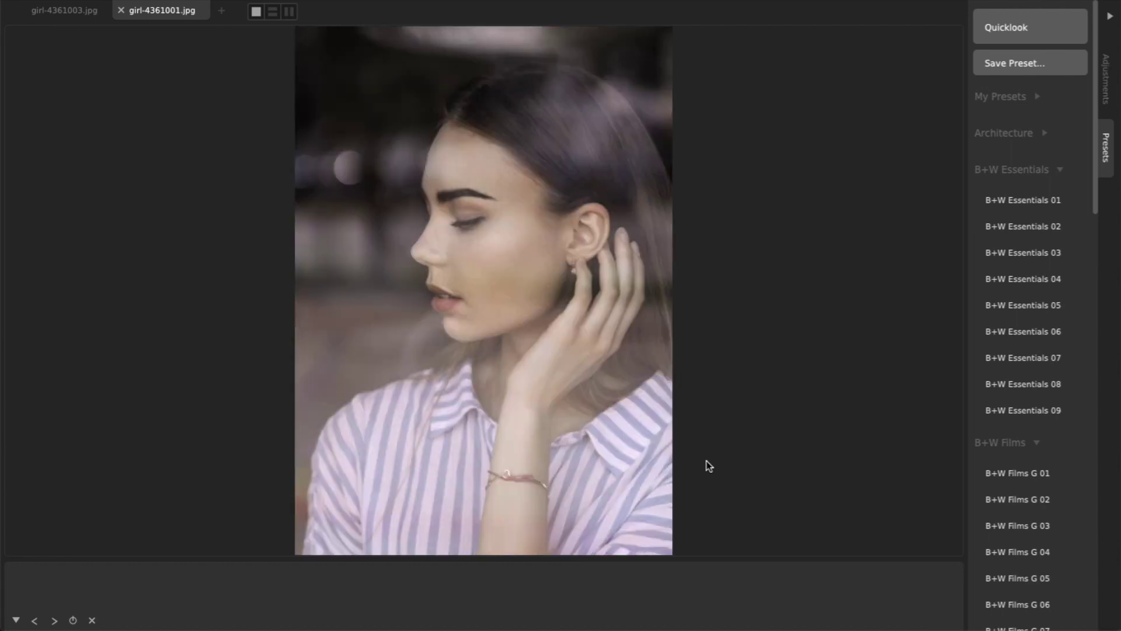
pyautogui.press('Right')
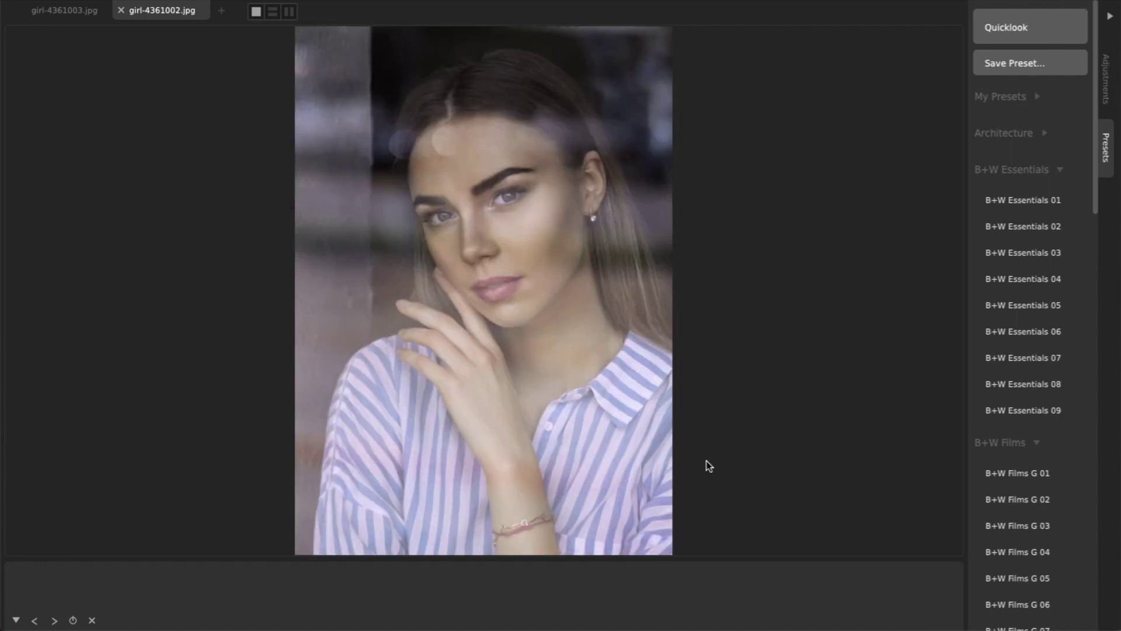
pyautogui.press('Left')
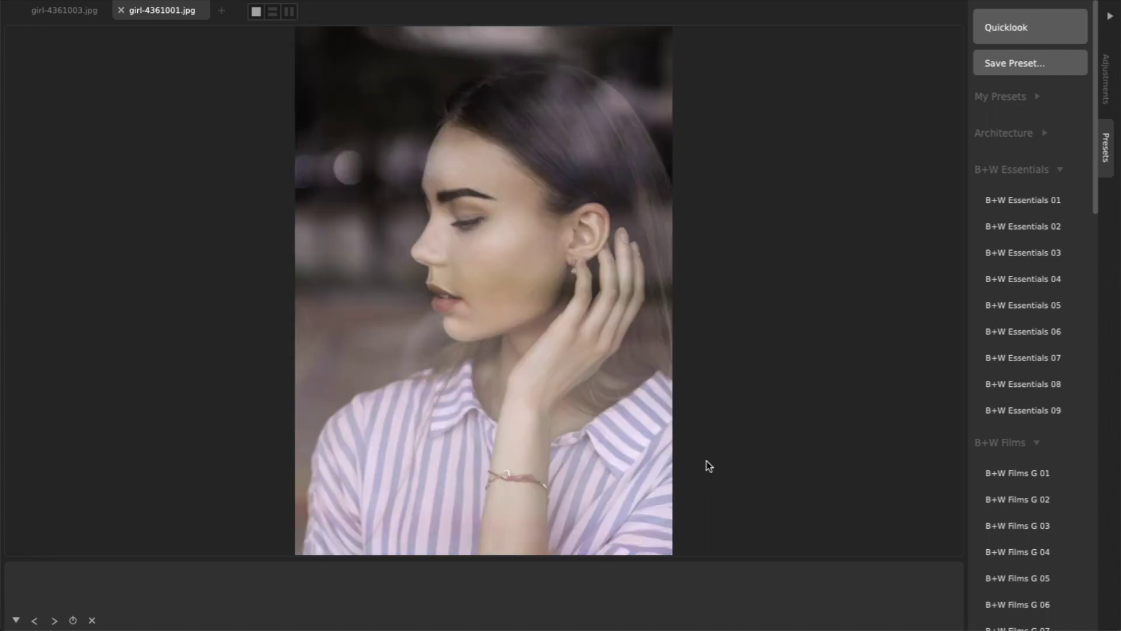
pyautogui.press('Right')
pyautogui.press('Right')
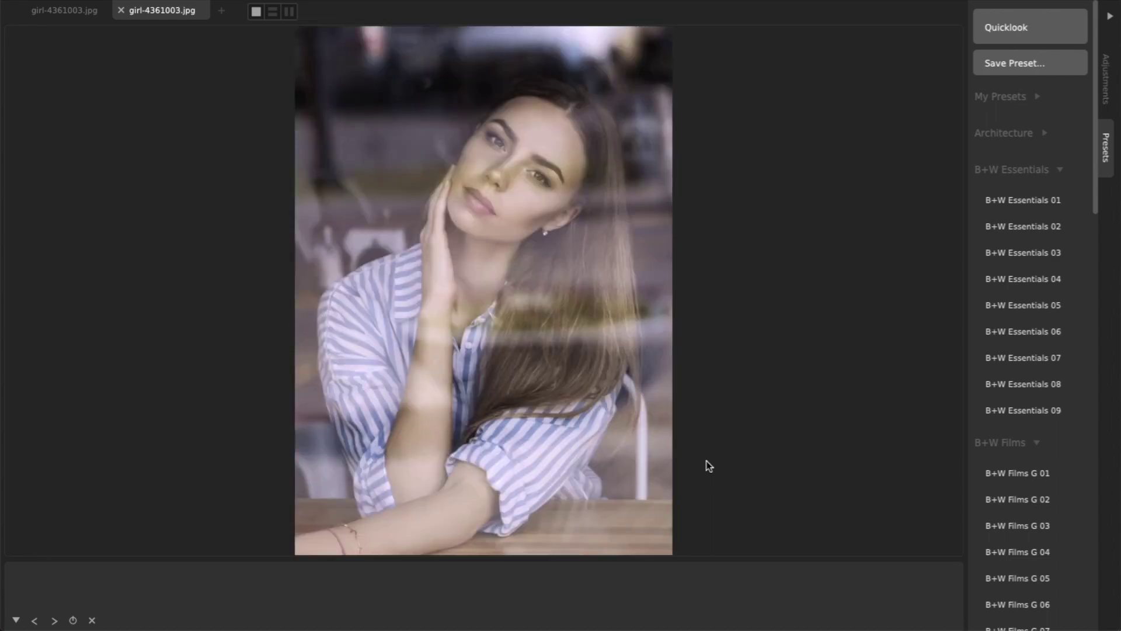
pyautogui.press('Right')
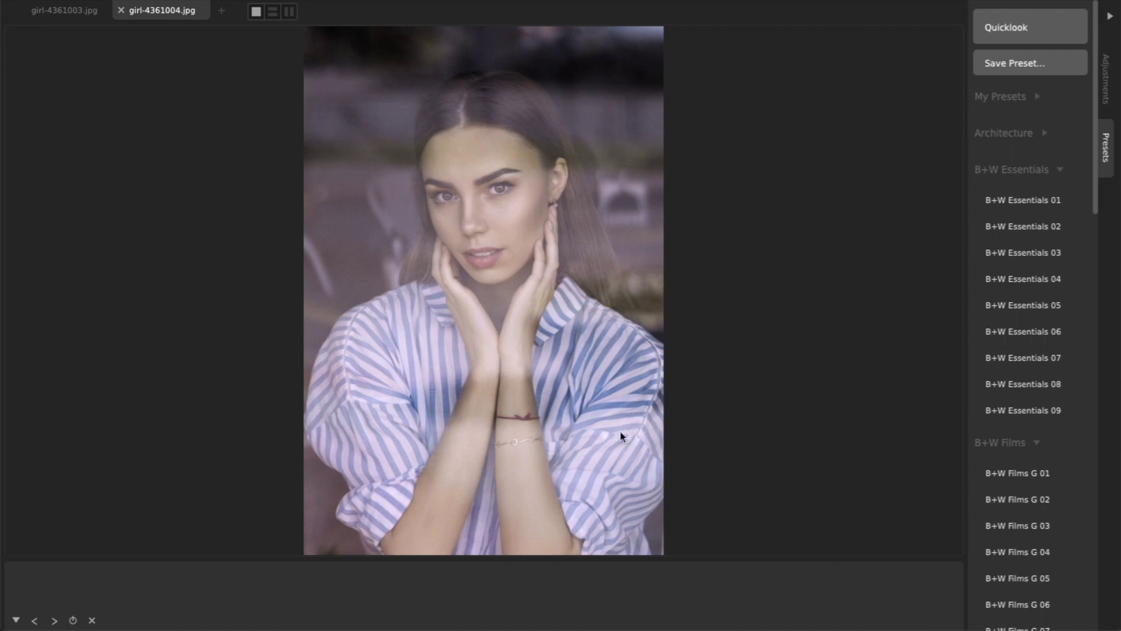
# - Switch back and forth between the two open photos, ending on the black-and-white girl-4361003.jpg
pyautogui.click(75, 17)
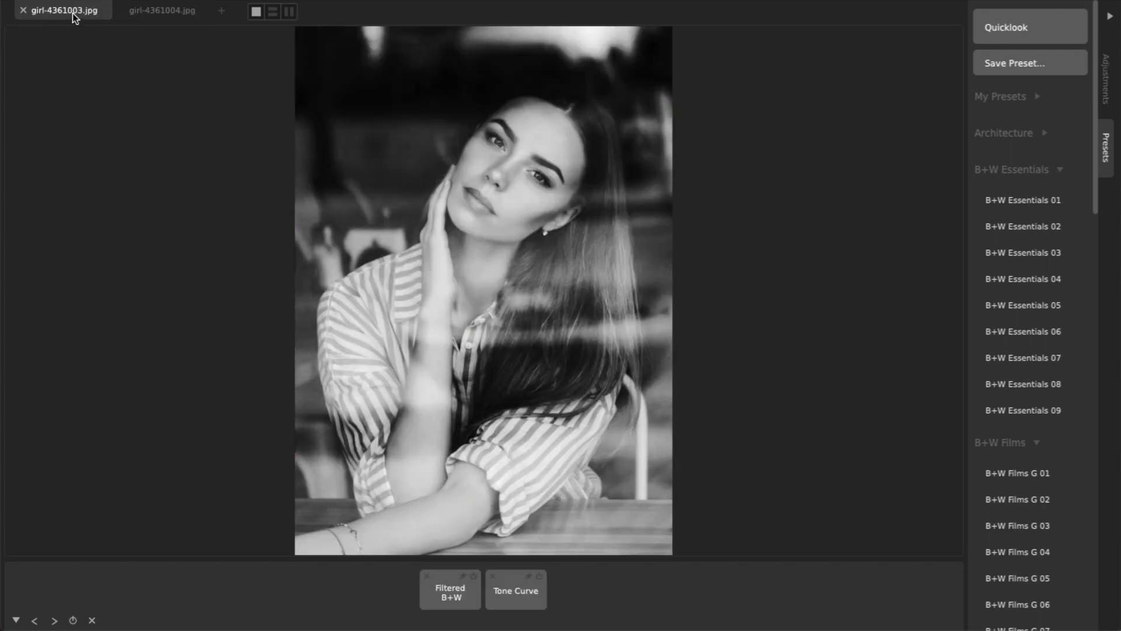
pyautogui.click(168, 15)
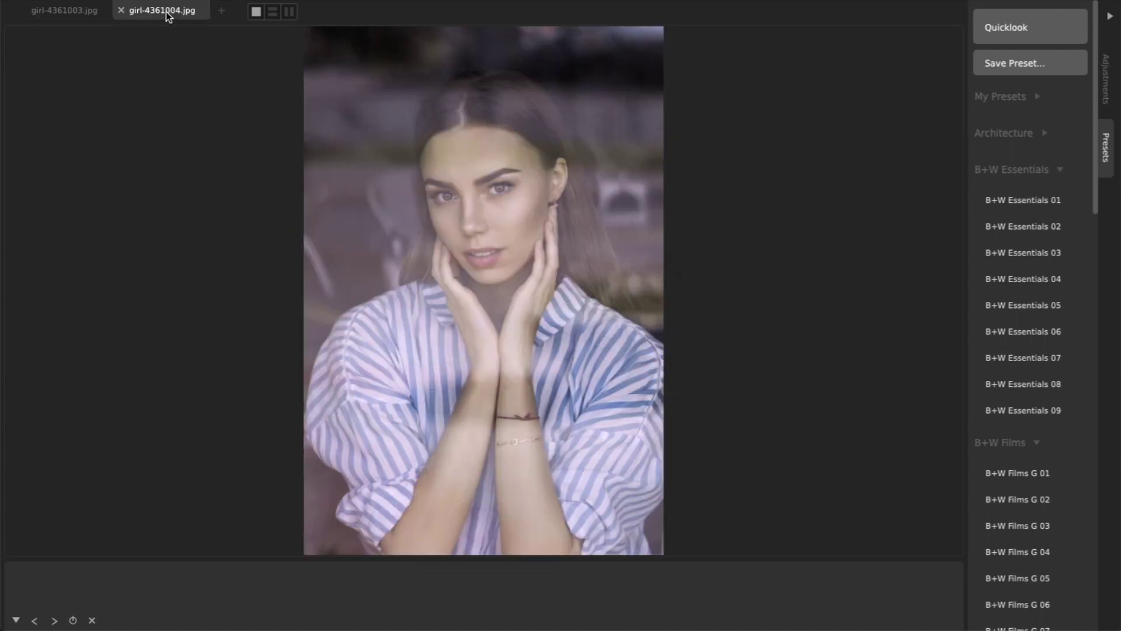
pyautogui.click(70, 10)
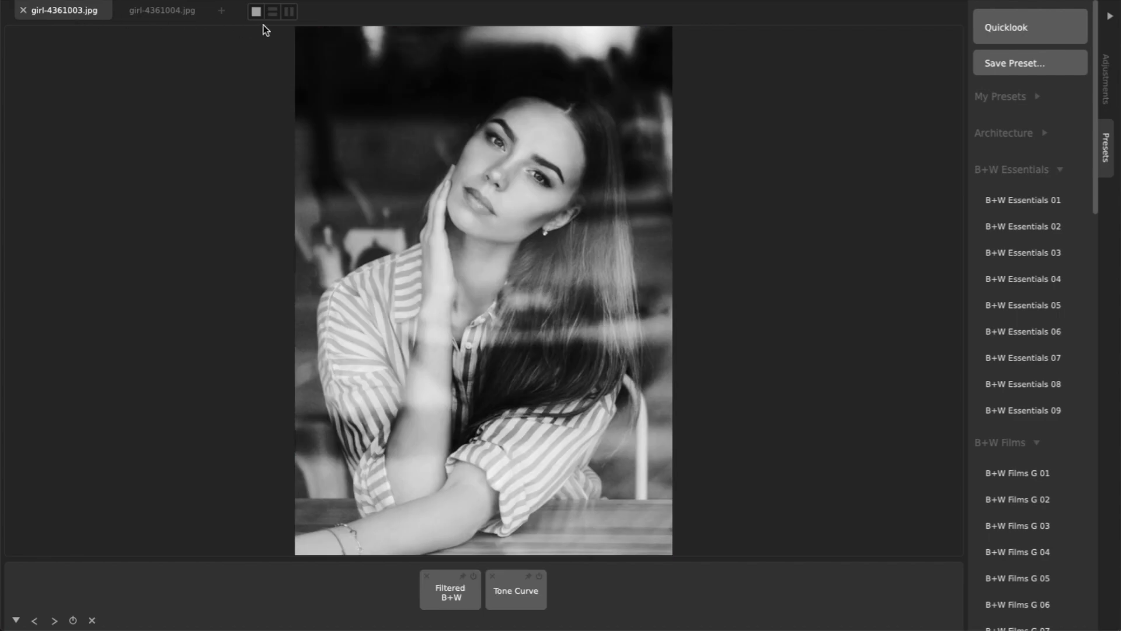
# - Show the two open photos side by side and change the black-and-white one to girl-4361001.jpg
pyautogui.click(290, 11)
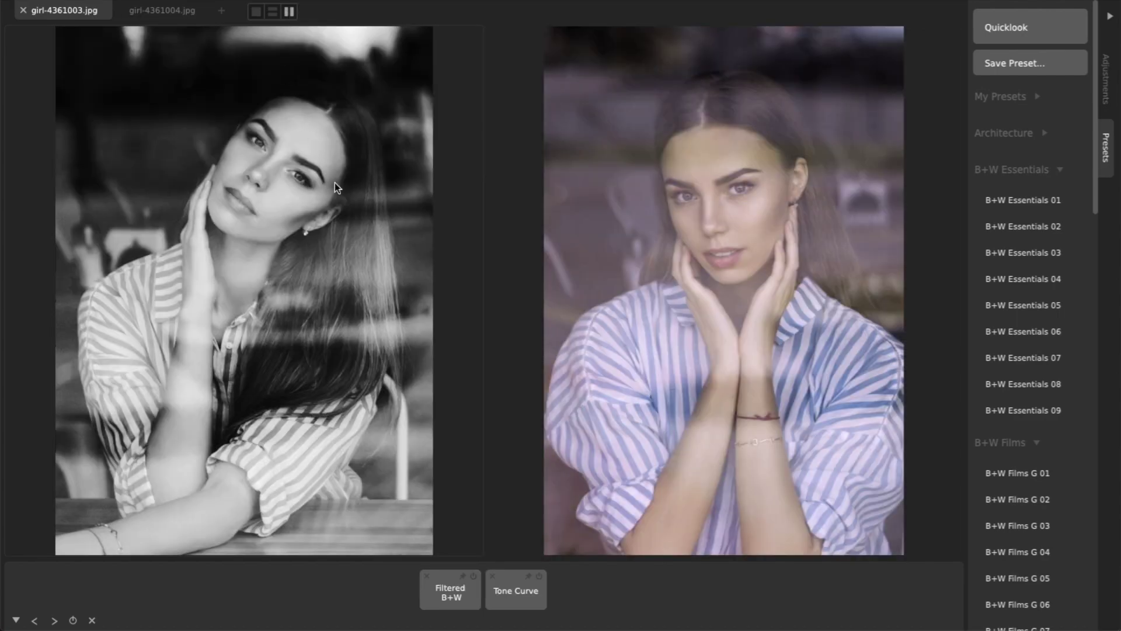
pyautogui.press('Left')
pyautogui.press('Left')
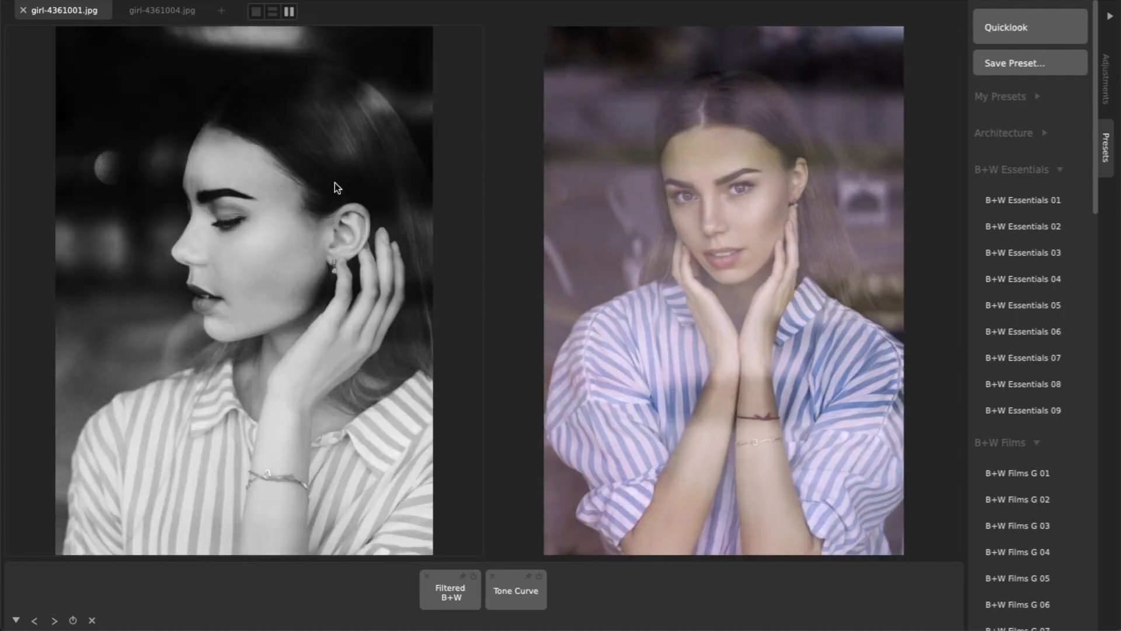
# - Change the black-and-white photo to girl-4361004.jpg and raise its Tone Curve amount to nearly the maximum
pyautogui.press('Left')
pyautogui.click(516, 591)
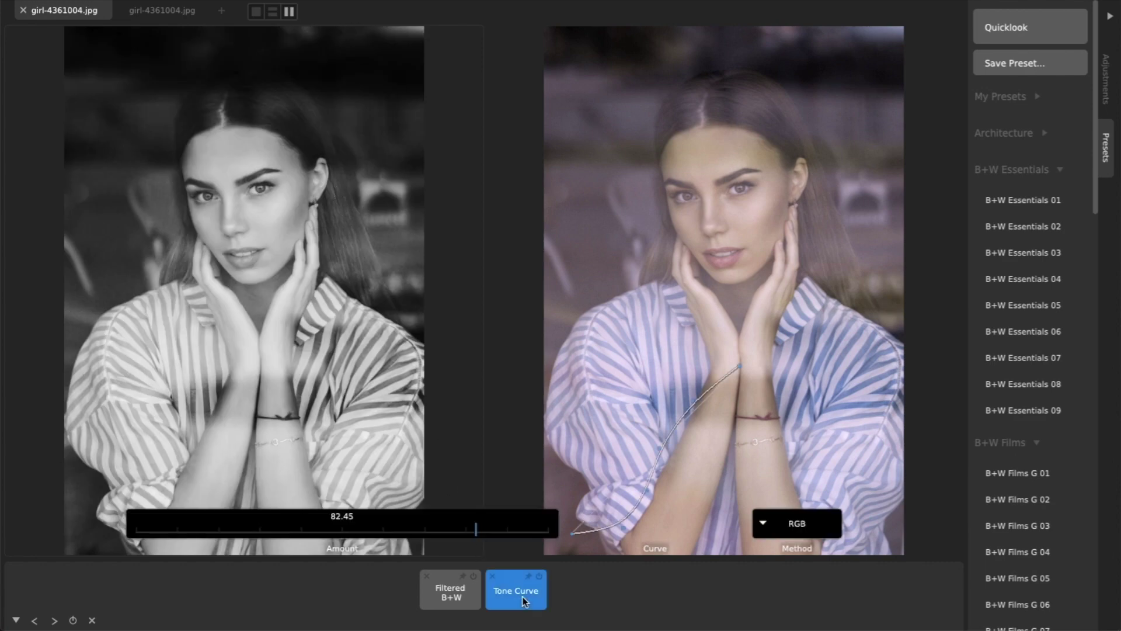
pyautogui.moveTo(480, 532); pyautogui.dragTo(544, 534)
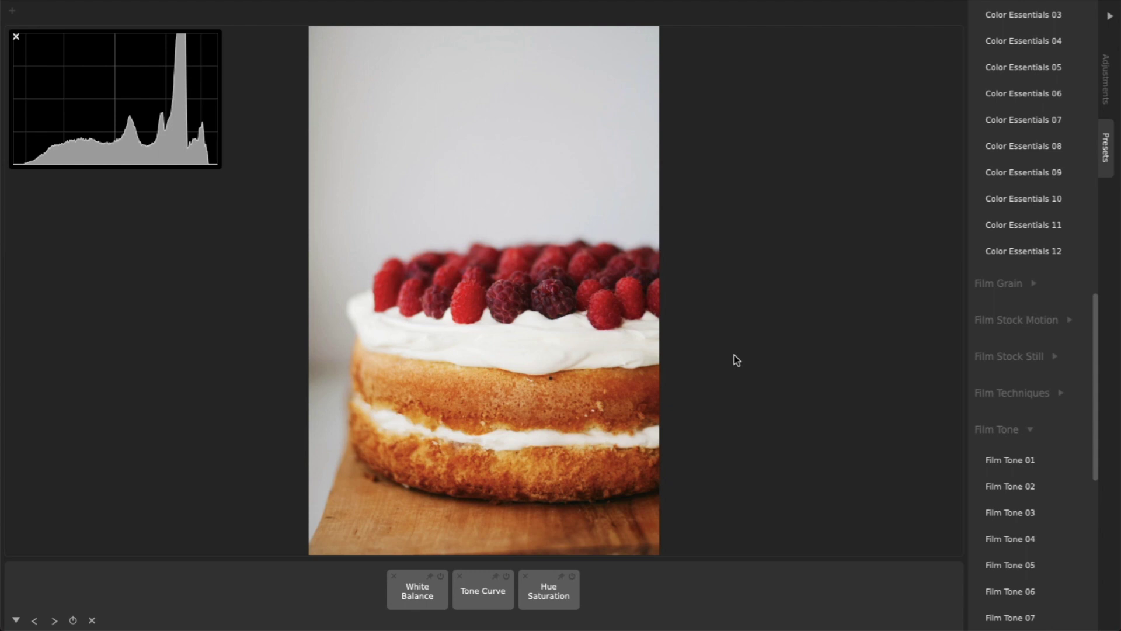
# - Zoom in and out around the cake photo to examine the raspberries, cream and sponge up close and the whole picture
pyautogui.scroll(2, 597, 326)
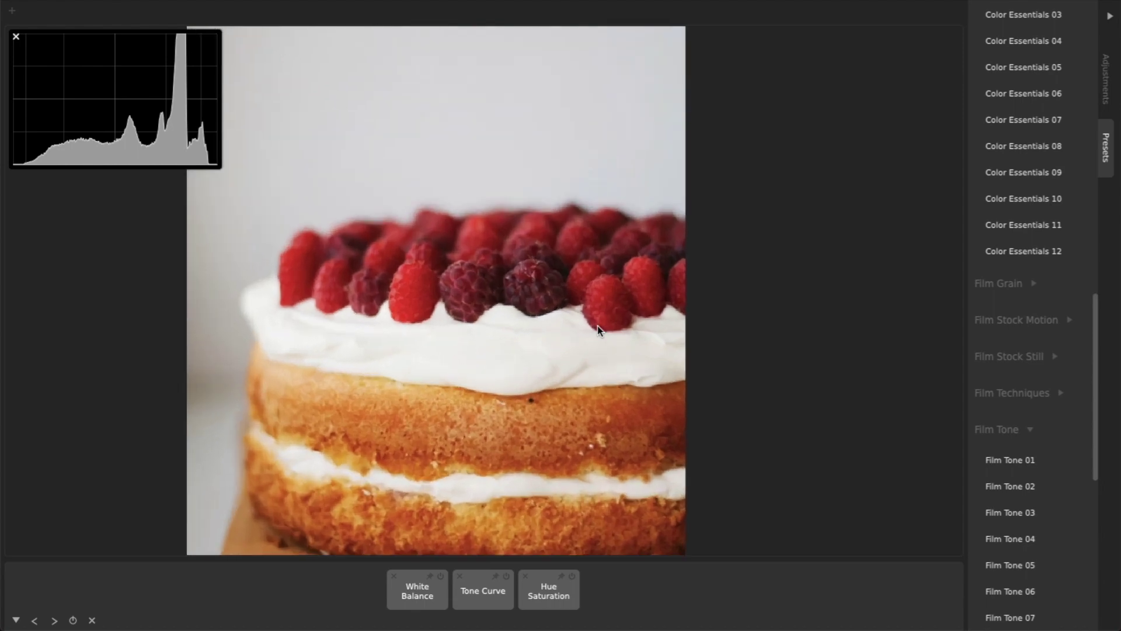
pyautogui.scroll(2, 597, 325)
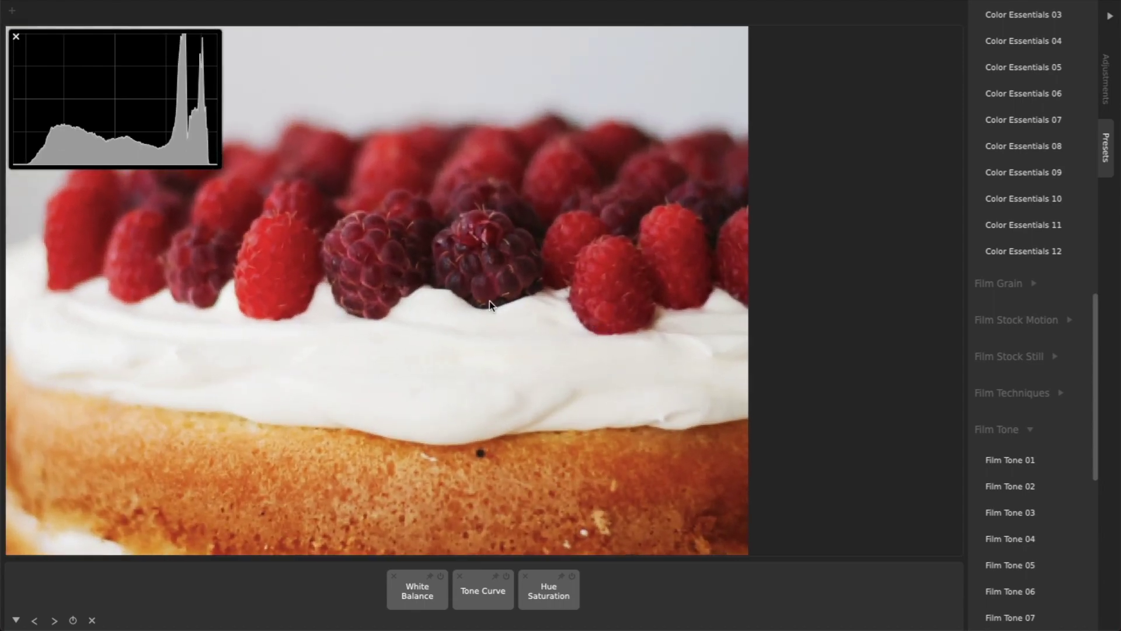
pyautogui.scroll(-3, 489, 300)
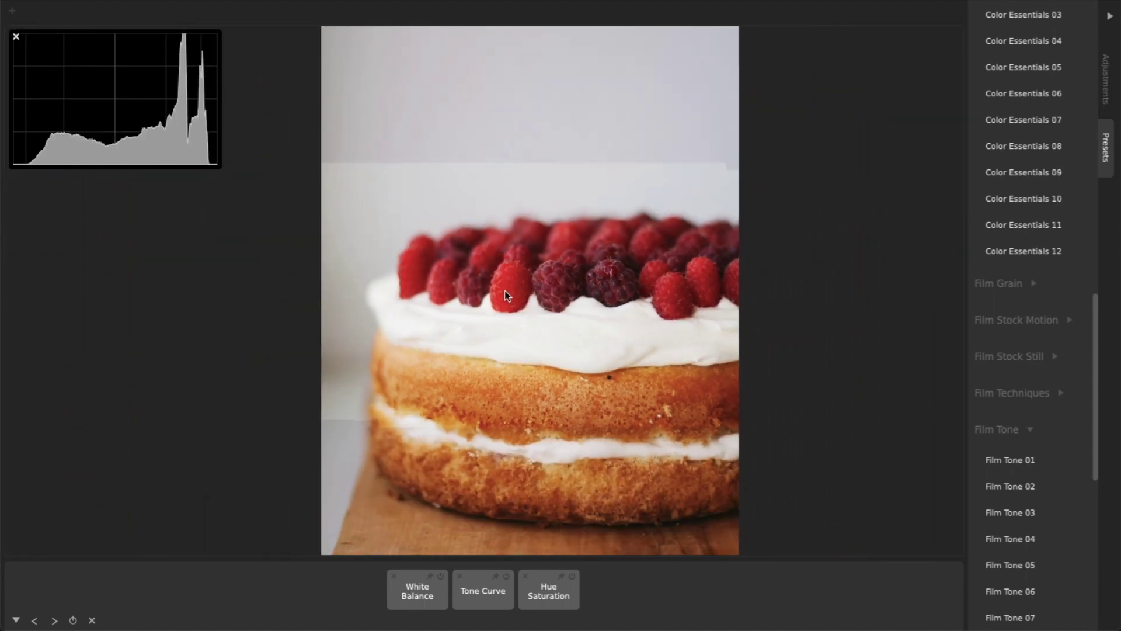
pyautogui.scroll(4, 505, 295)
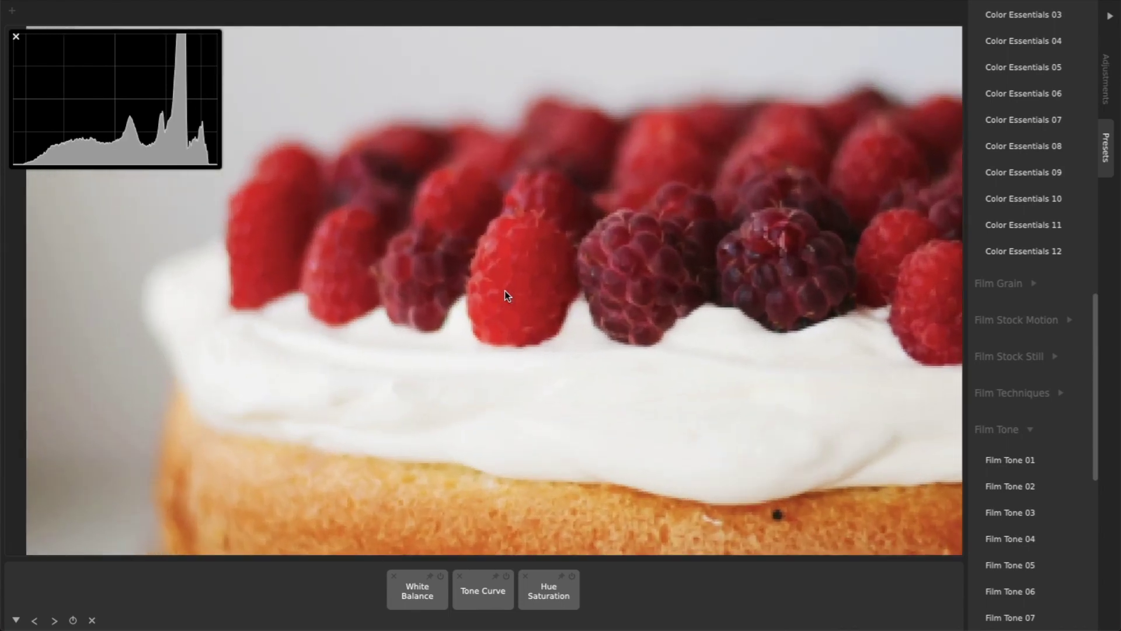
pyautogui.scroll(-3, 505, 291)
pyautogui.scroll(-2, 504, 295)
pyautogui.moveTo(627, 314); pyautogui.dragTo(597, 292)
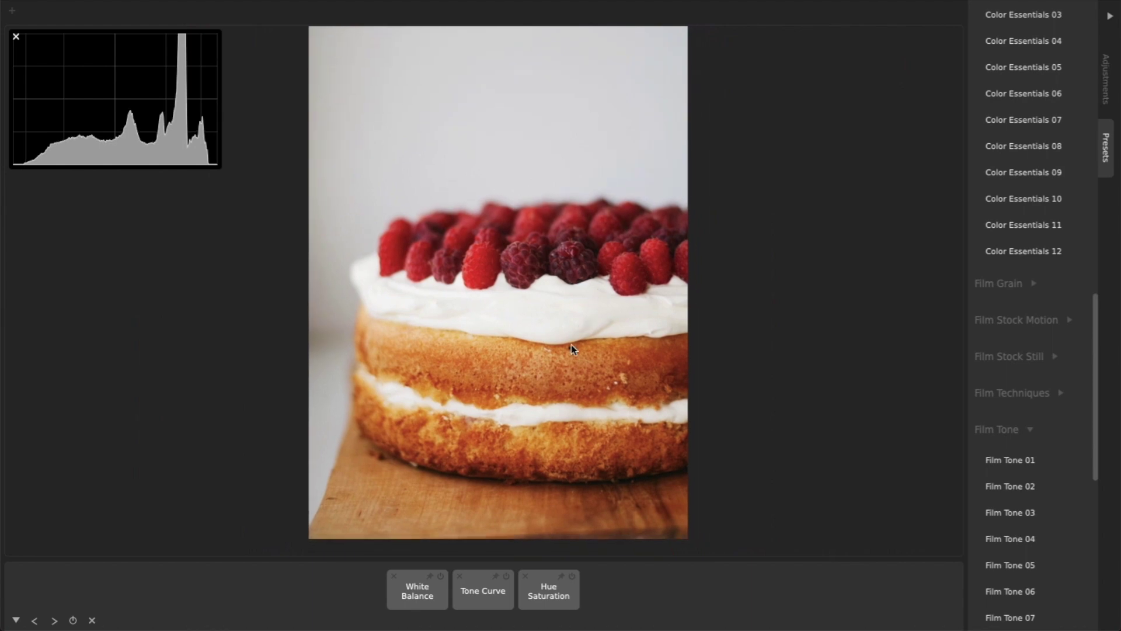
pyautogui.scroll(5, 561, 386)
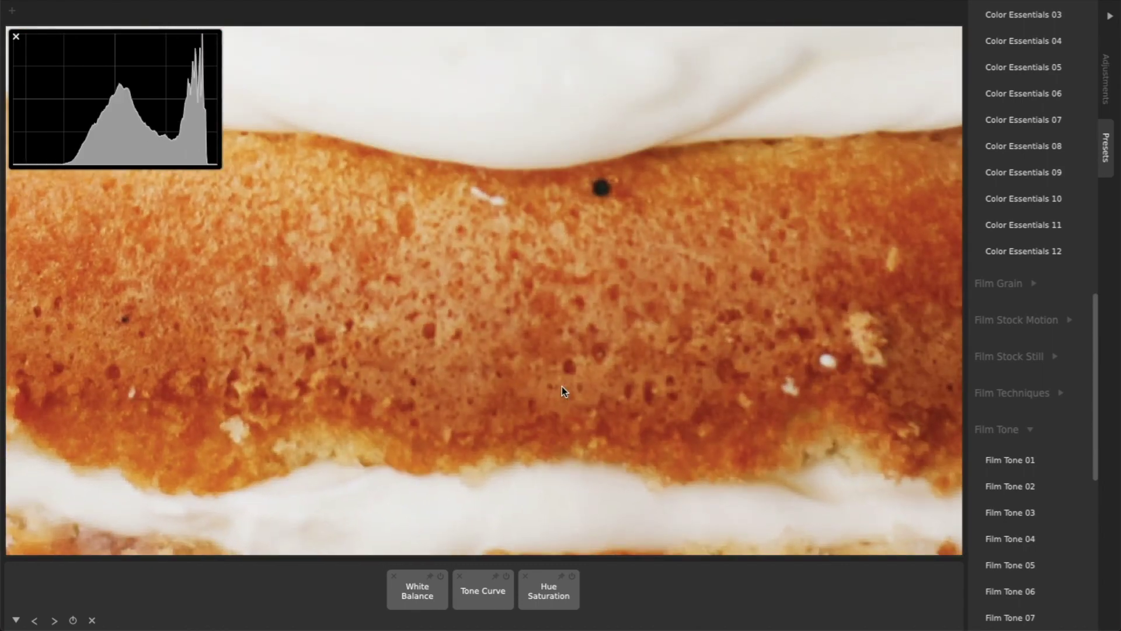
pyautogui.scroll(-5, 562, 391)
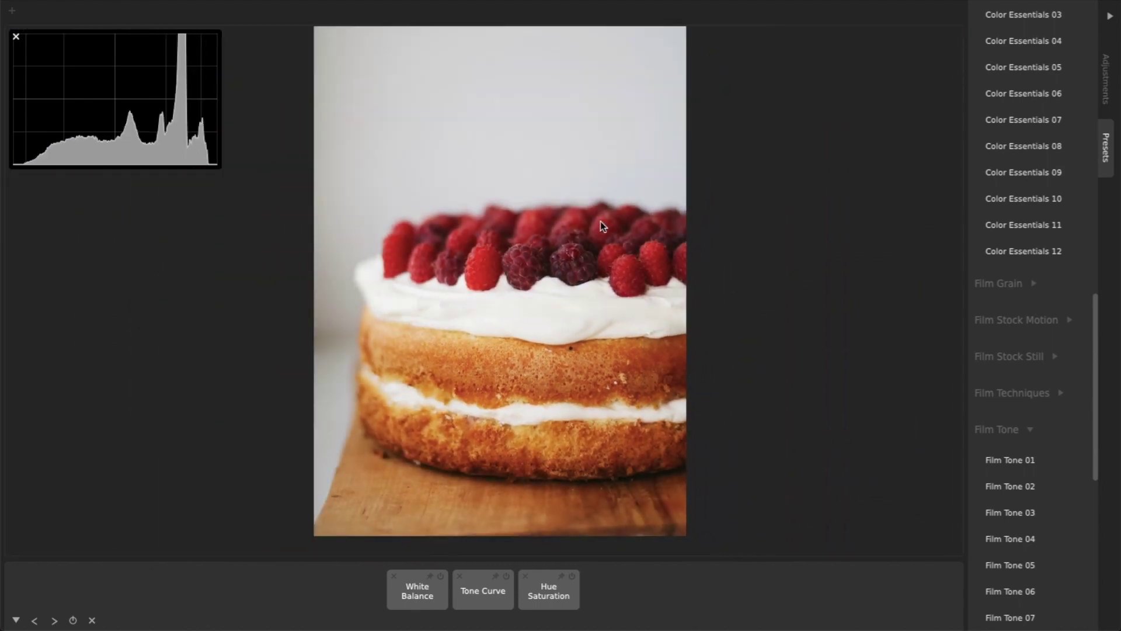
pyautogui.scroll(5, 604, 222)
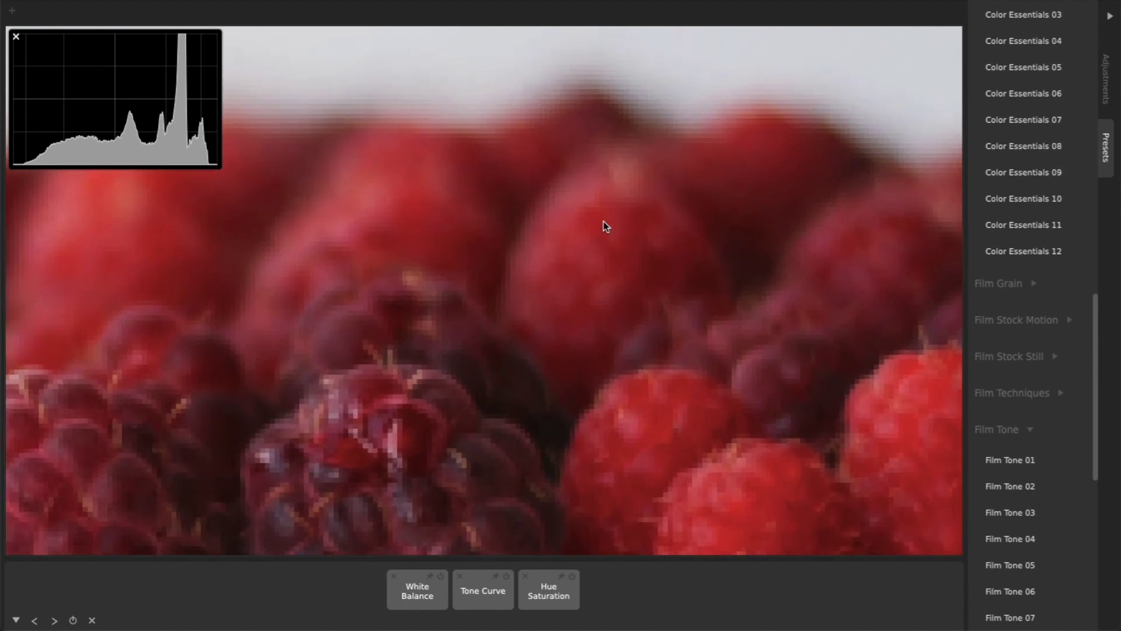
pyautogui.scroll(-5, 604, 222)
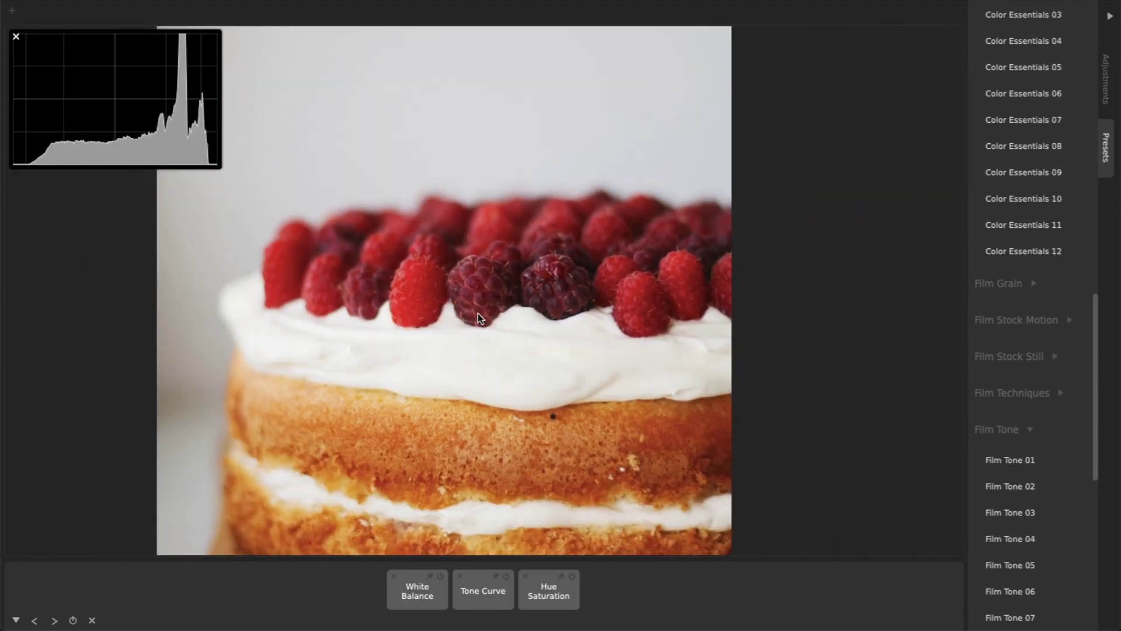
pyautogui.scroll(5, 472, 316)
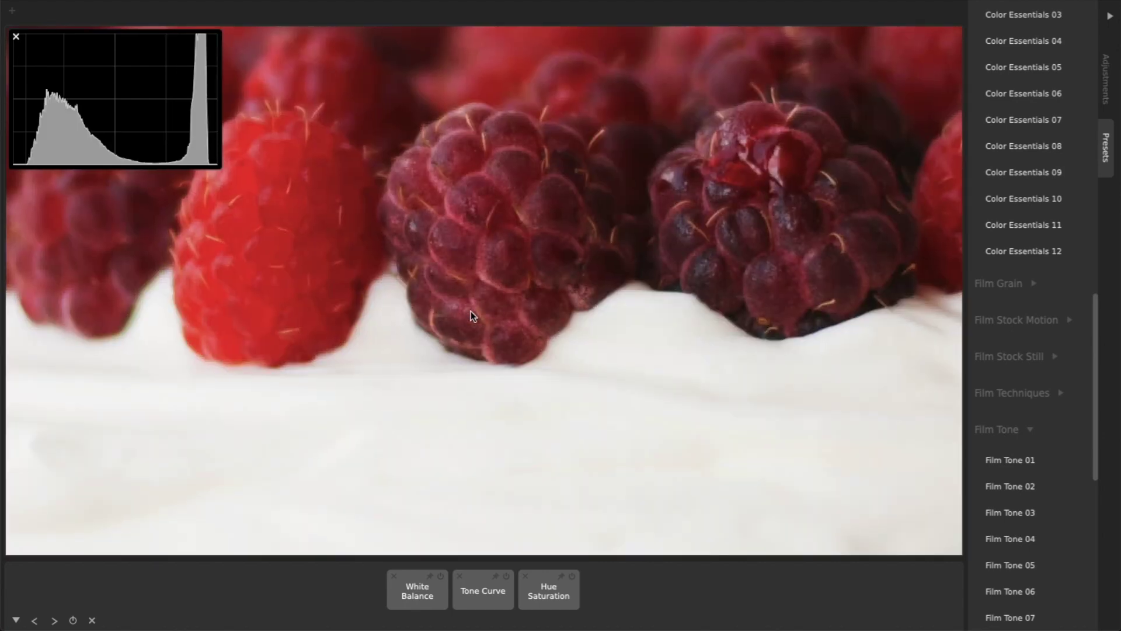
pyautogui.scroll(-10, 472, 315)
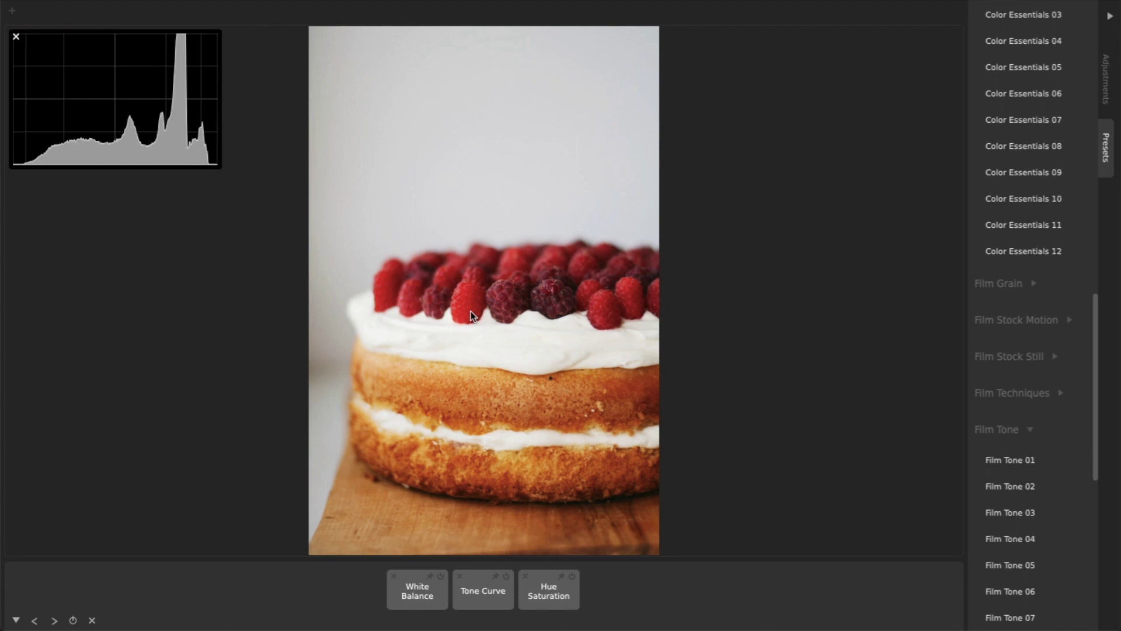
pyautogui.moveTo(464, 394)
pyautogui.mouseDown()
pyautogui.moveTo(522, 359)
pyautogui.moveTo(559, 413)
pyautogui.moveTo(459, 315)
pyautogui.moveTo(482, 423)
pyautogui.moveTo(463, 402)
pyautogui.mouseUp()
pyautogui.scroll(3, 471, 305)
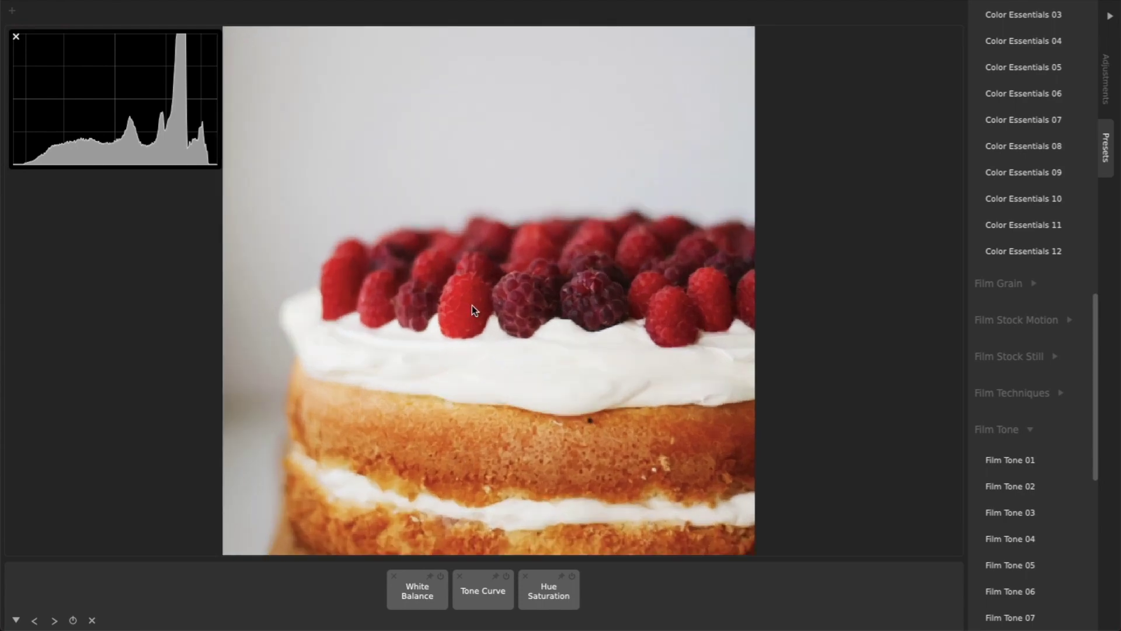
pyautogui.scroll(3, 472, 305)
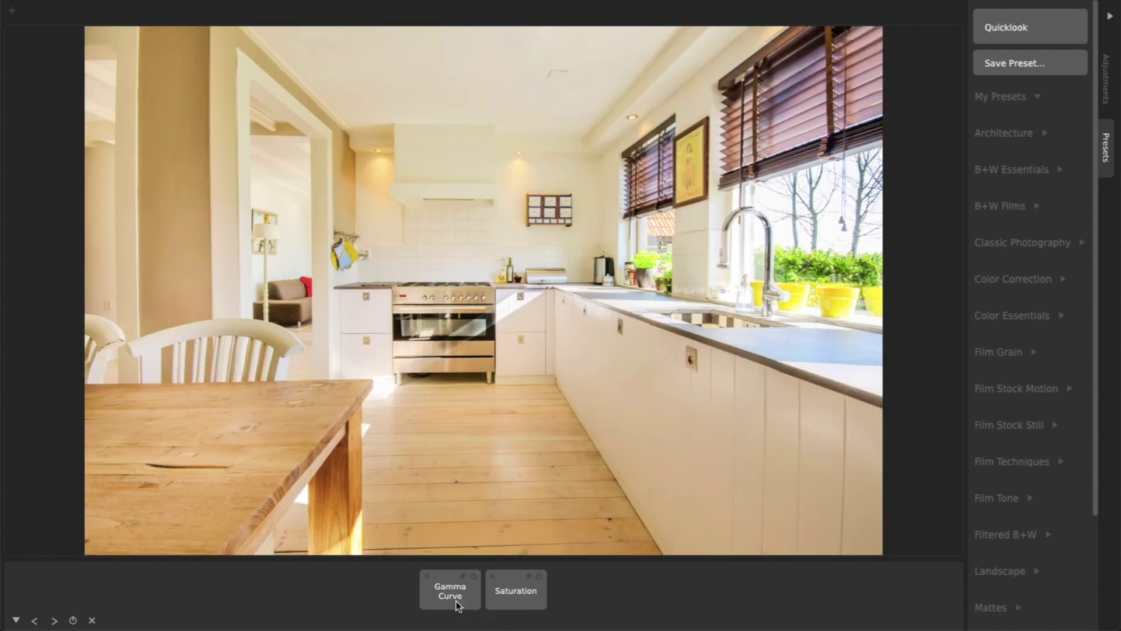
# - Save the kitchen photo's Gamma Curve and Saturation adjustments as a preset named My Interior and apply that preset
pyautogui.click(456, 599)
pyautogui.click(512, 597)
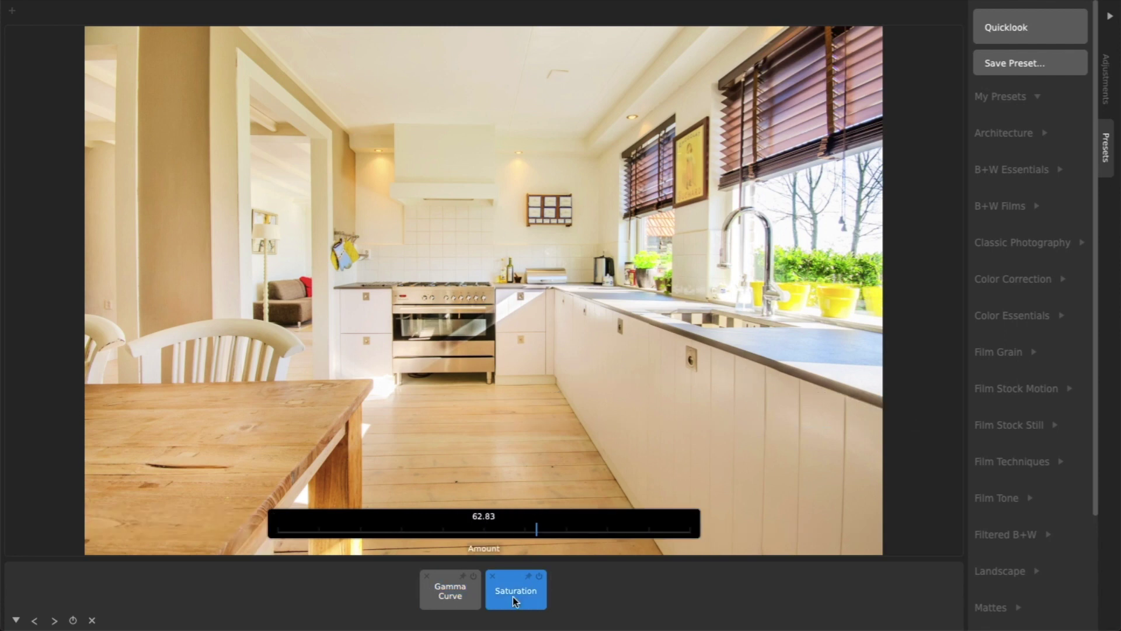
pyautogui.click(581, 591)
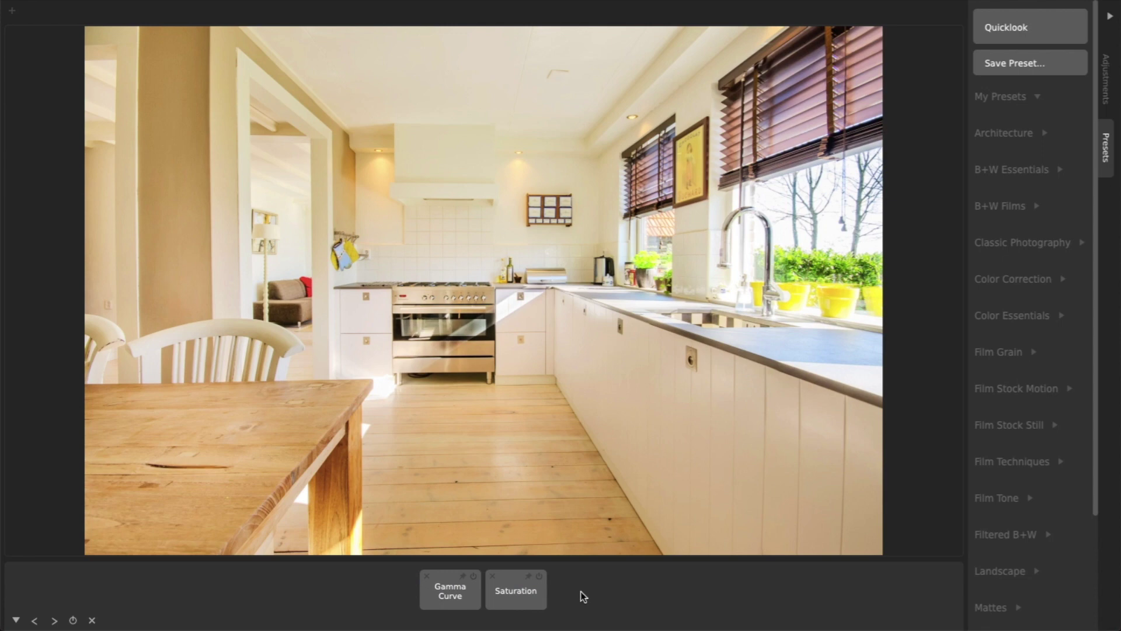
pyautogui.hotkey('ctrl', 'shift', 's')
pyautogui.write('My Interior')
pyautogui.click(714, 349)
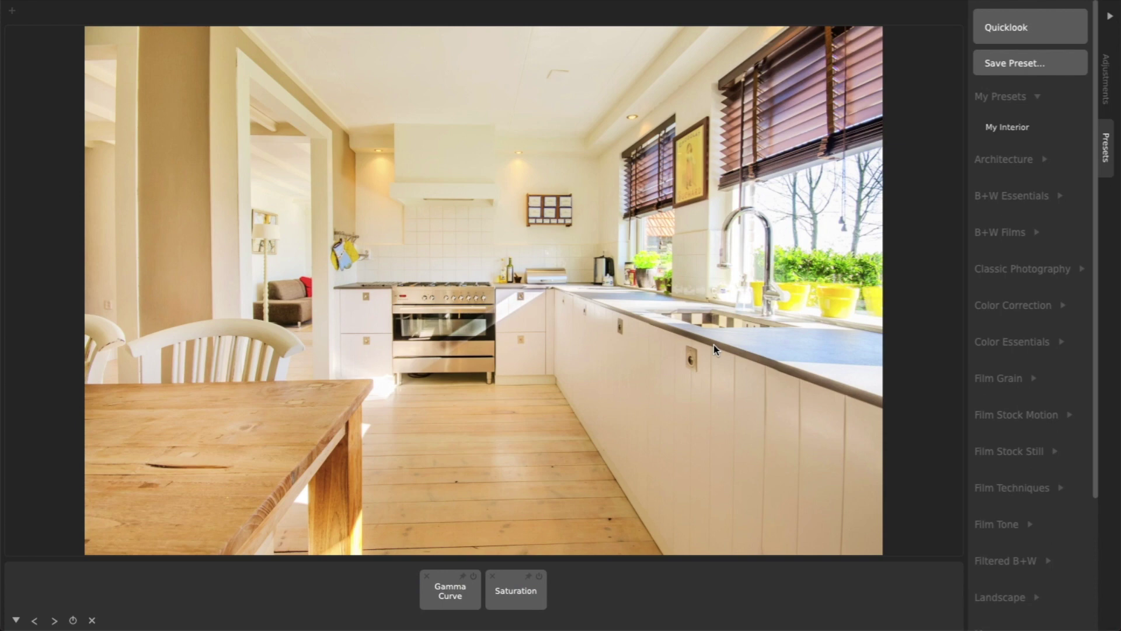
pyautogui.click(992, 128)
# - Reveal the presets folder in Finder and create a new folder in it named My Interiors
pyautogui.click(149, 1)
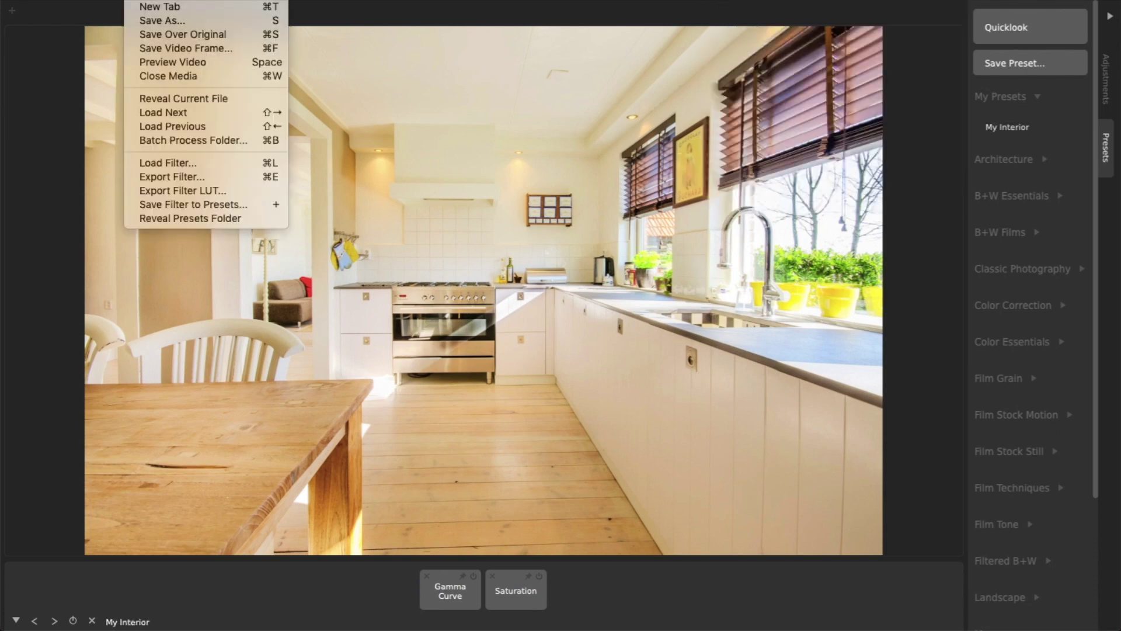
pyautogui.click(177, 218)
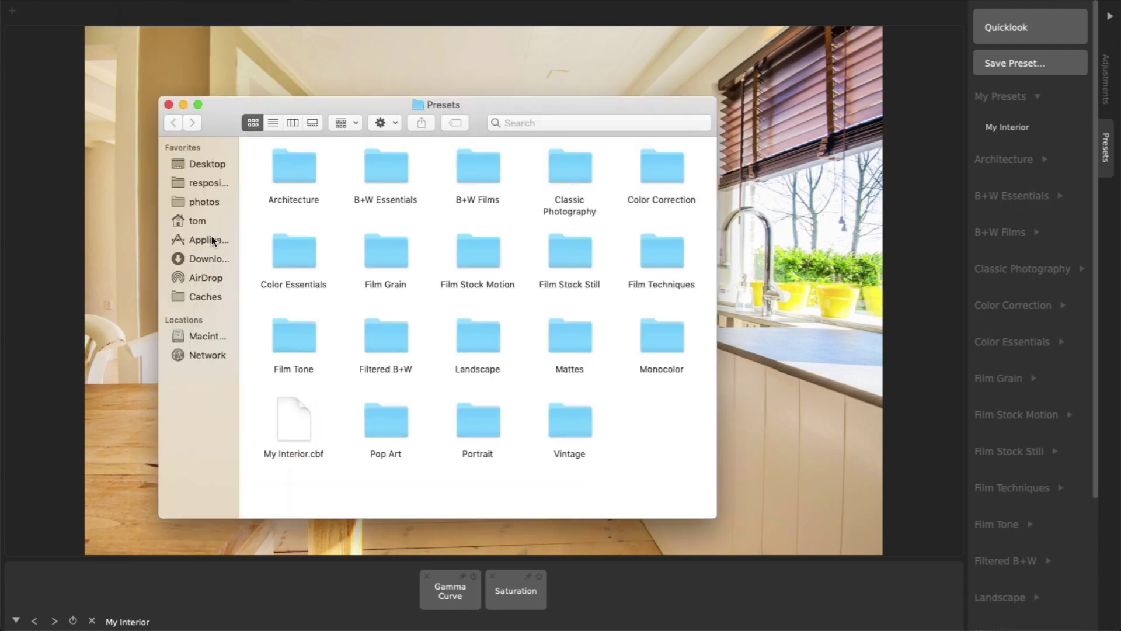
pyautogui.rightClick(610, 407)
pyautogui.click(612, 408)
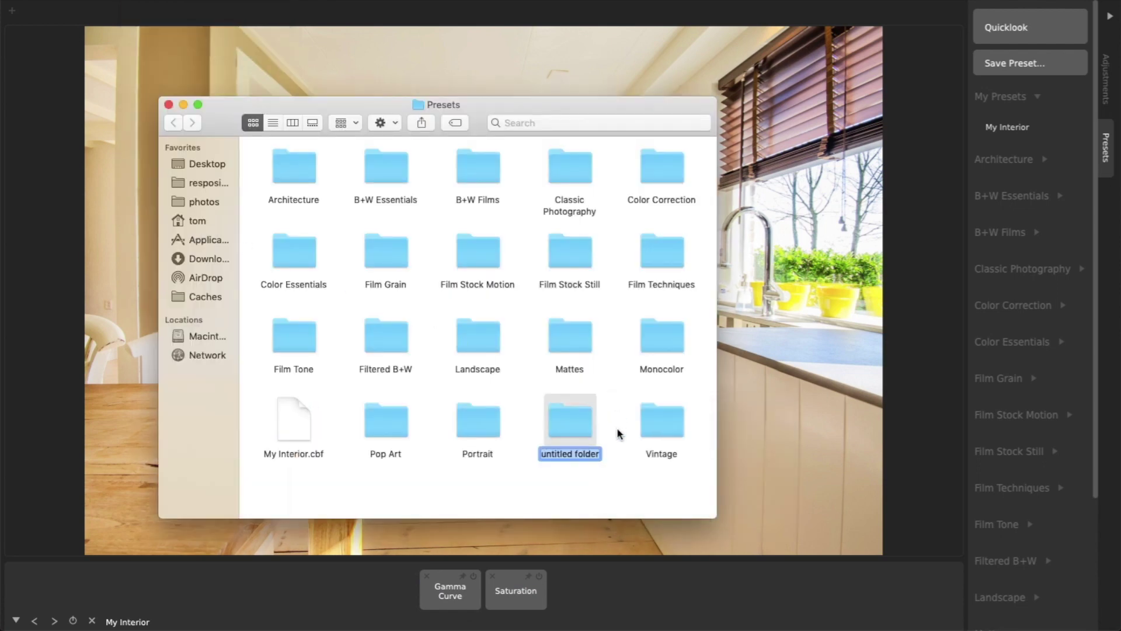
pyautogui.write('My Interiors')
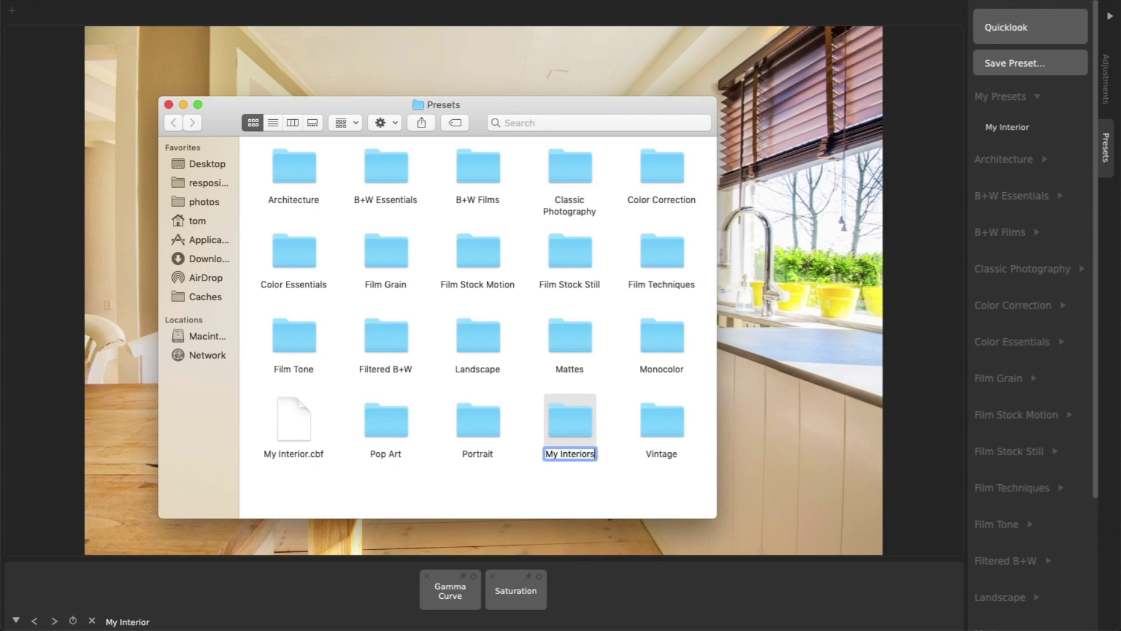
pyautogui.press('Return')
# - Move My Interior.cbf into the My Interiors folder and return to the photo editor's preset categories
pyautogui.moveTo(300, 415); pyautogui.dragTo(388, 430)
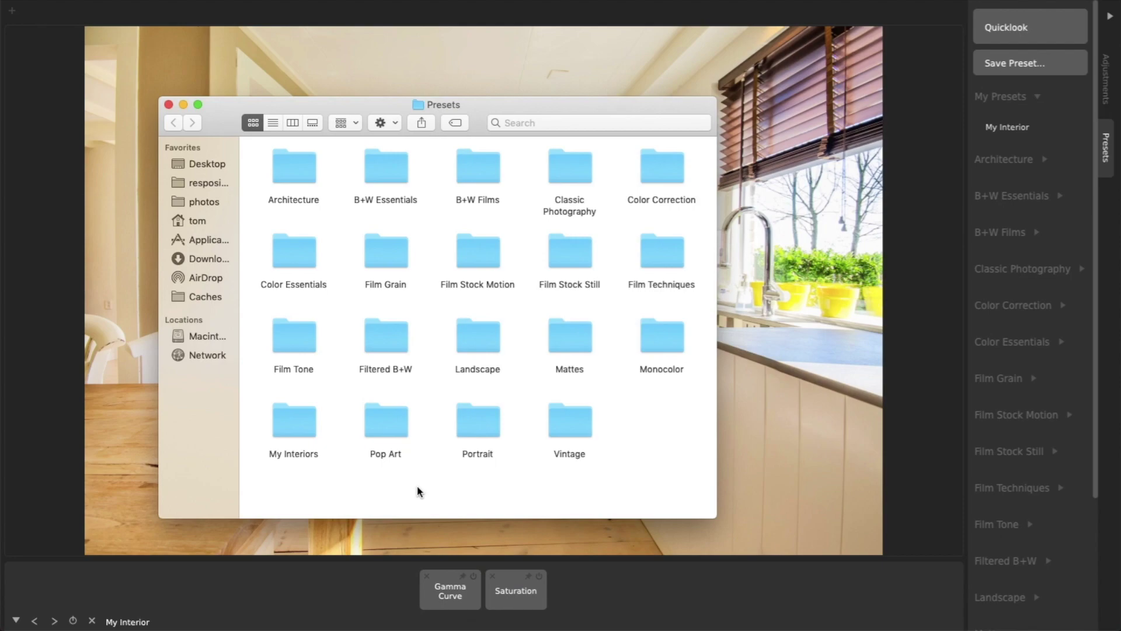
pyautogui.click(479, 540)
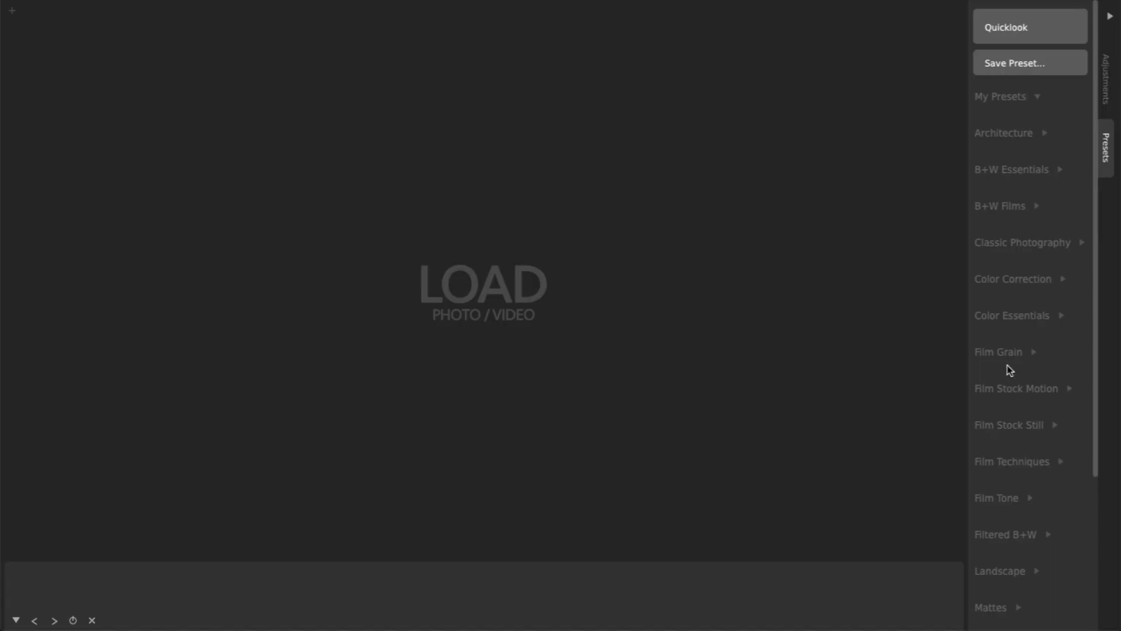
pyautogui.scroll(-3, 1007, 367)
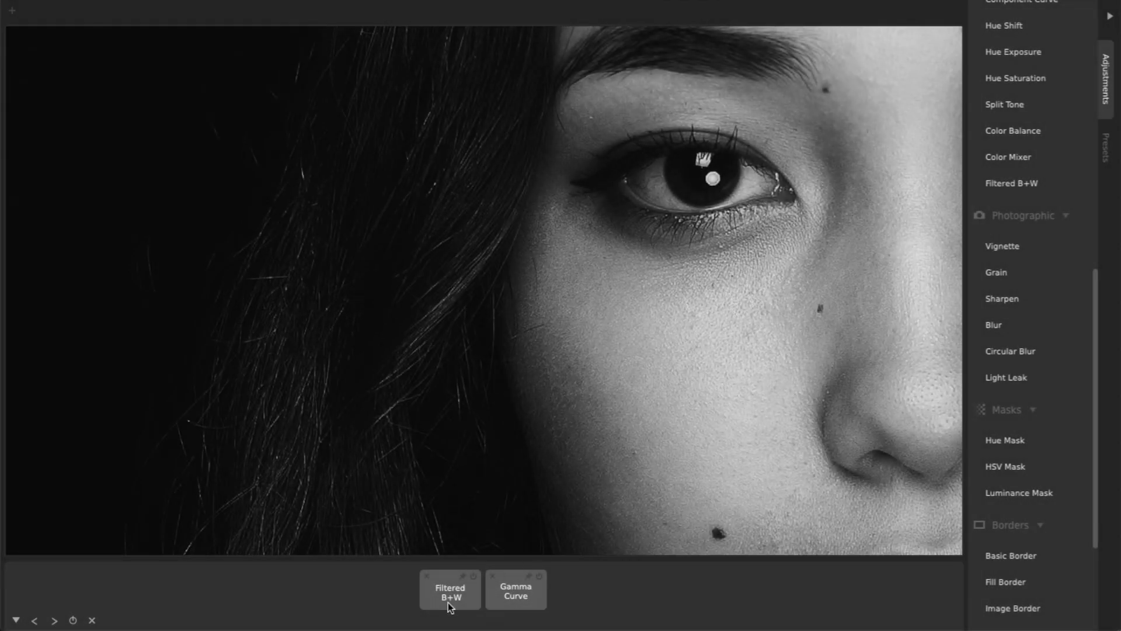
# - Add a Grain adjustment to the black-and-white eye close-up with amount 44.35 and scale 10.22
pyautogui.click(451, 608)
pyautogui.click(513, 595)
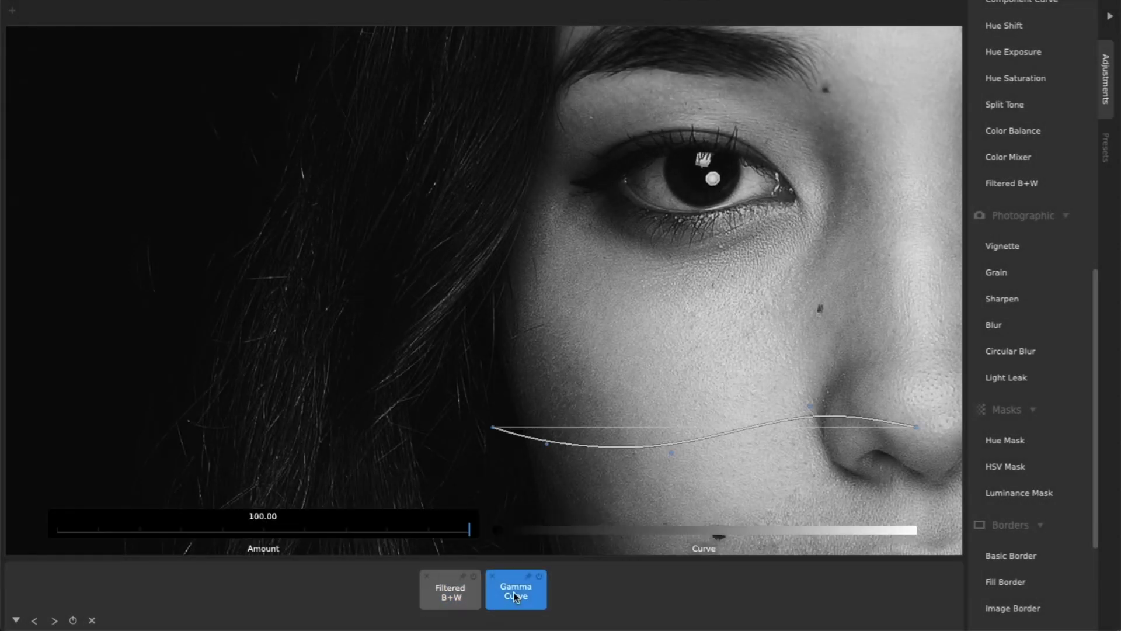
pyautogui.click(589, 584)
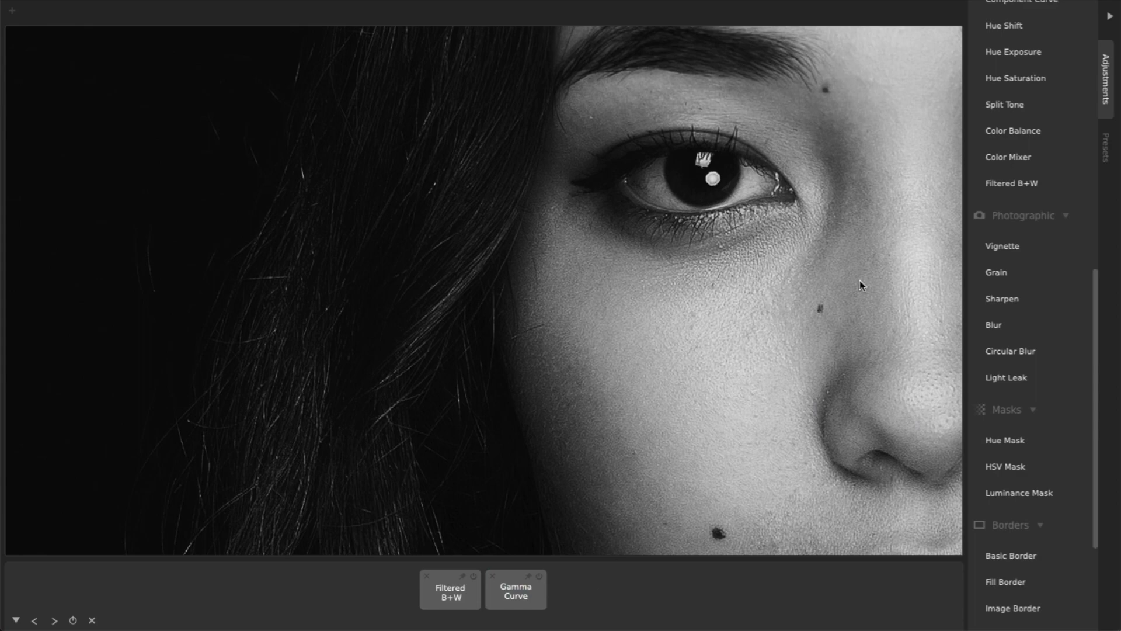
pyautogui.click(996, 274)
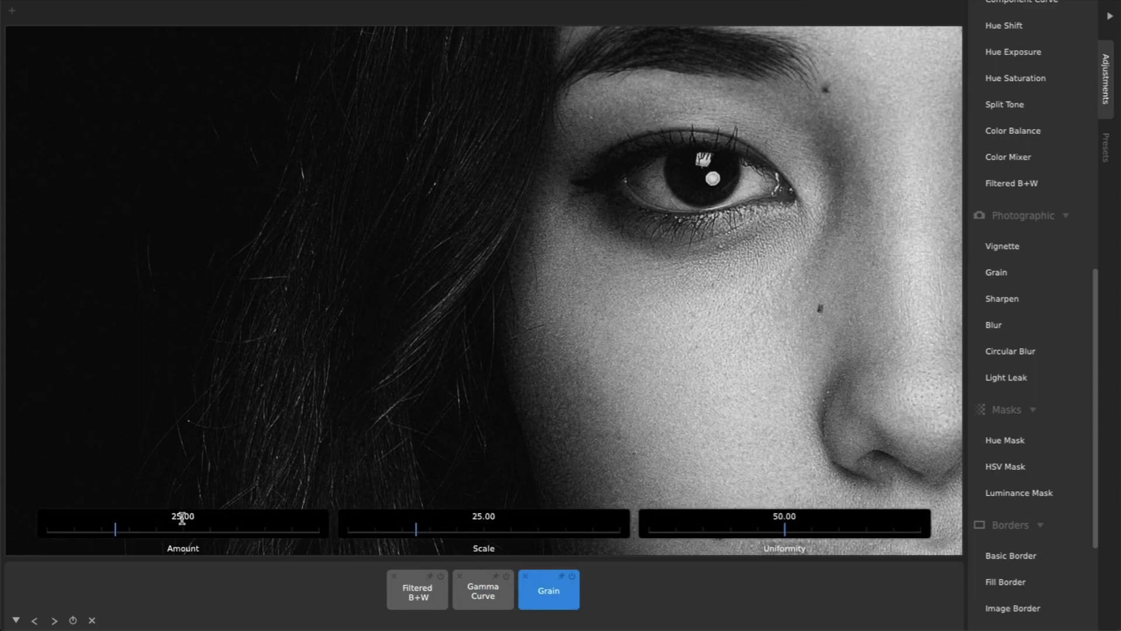
pyautogui.moveTo(122, 537); pyautogui.dragTo(162, 532)
pyautogui.moveTo(395, 528)
pyautogui.mouseDown()
pyautogui.moveTo(359, 528)
pyautogui.moveTo(376, 533)
pyautogui.mouseUp()
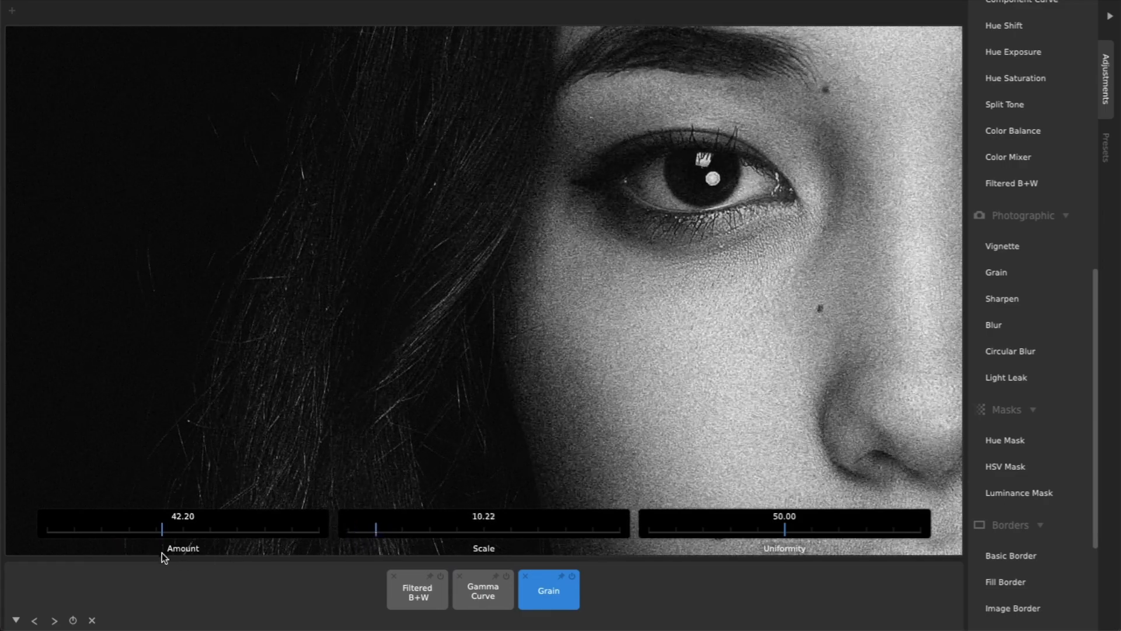
pyautogui.moveTo(163, 535)
pyautogui.mouseDown()
pyautogui.moveTo(205, 529)
pyautogui.moveTo(156, 531)
pyautogui.moveTo(169, 533)
pyautogui.mouseUp()
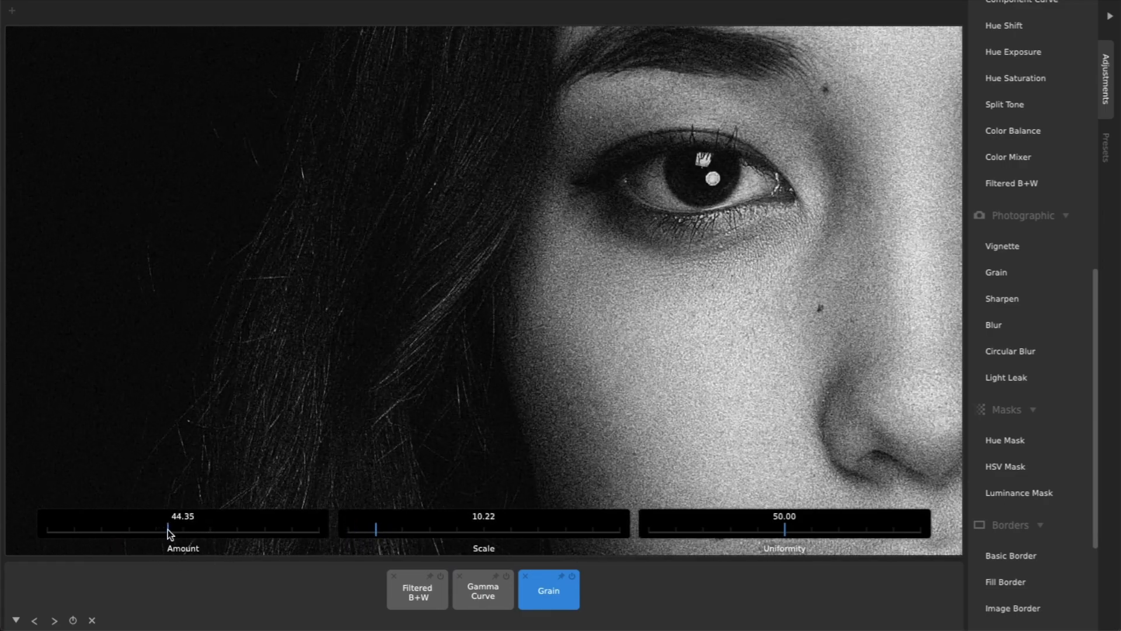
pyautogui.click(618, 593)
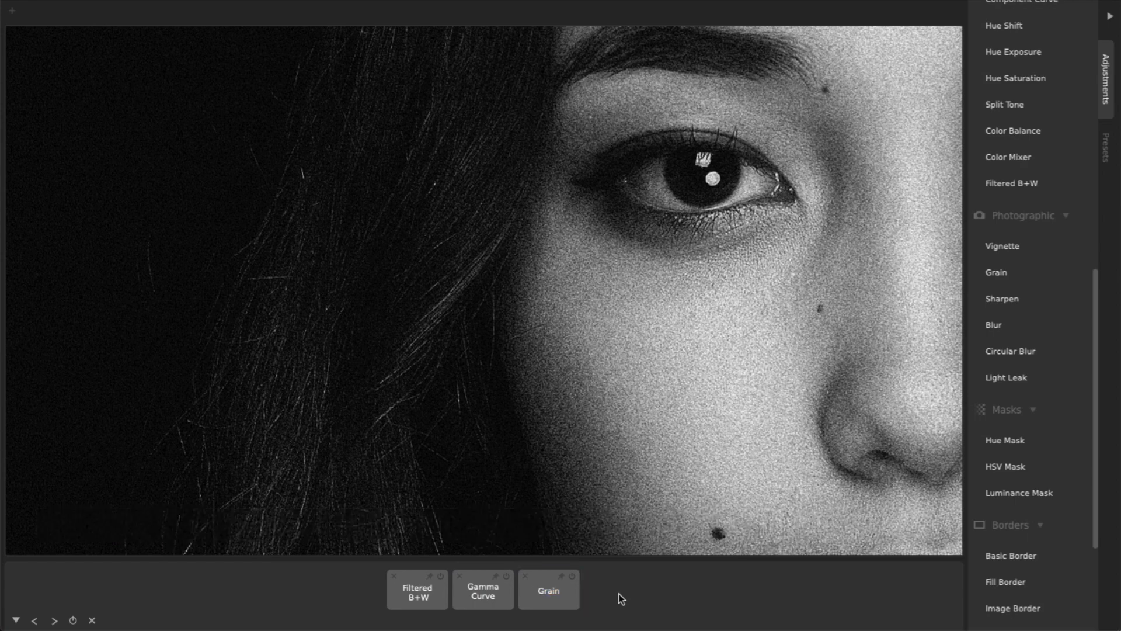
# - Add a second Grain adjustment with amount 25.54 and a coarser scale of 45.16
pyautogui.click(977, 273)
pyautogui.moveTo(426, 533); pyautogui.dragTo(472, 533)
pyautogui.moveTo(138, 536)
pyautogui.mouseDown()
pyautogui.moveTo(204, 535)
pyautogui.moveTo(117, 536)
pyautogui.mouseUp()
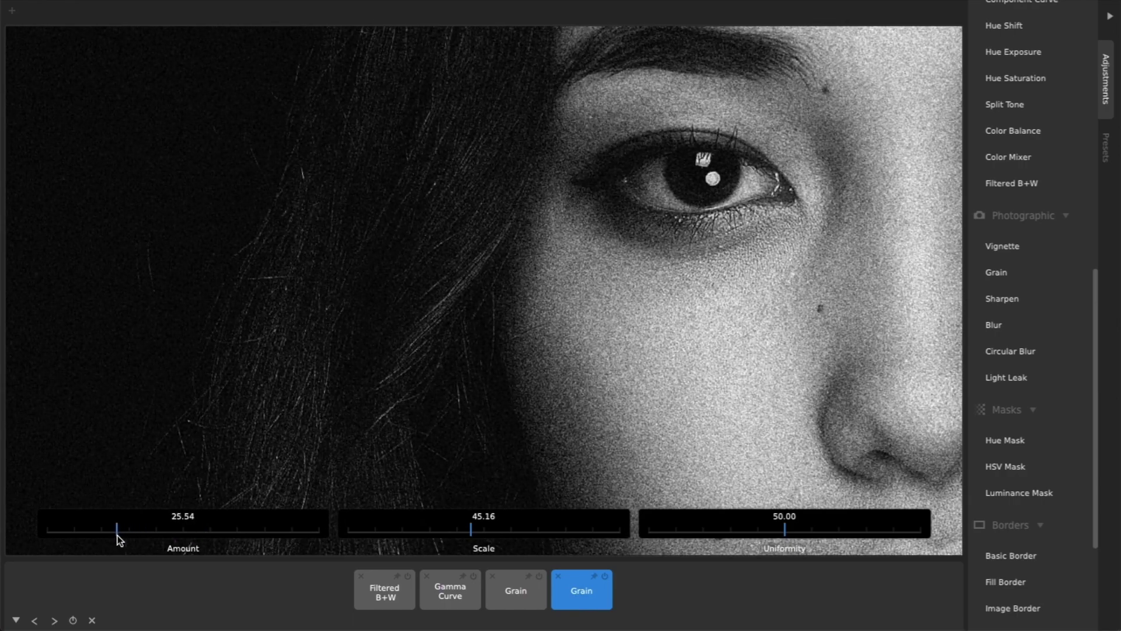
pyautogui.click(660, 615)
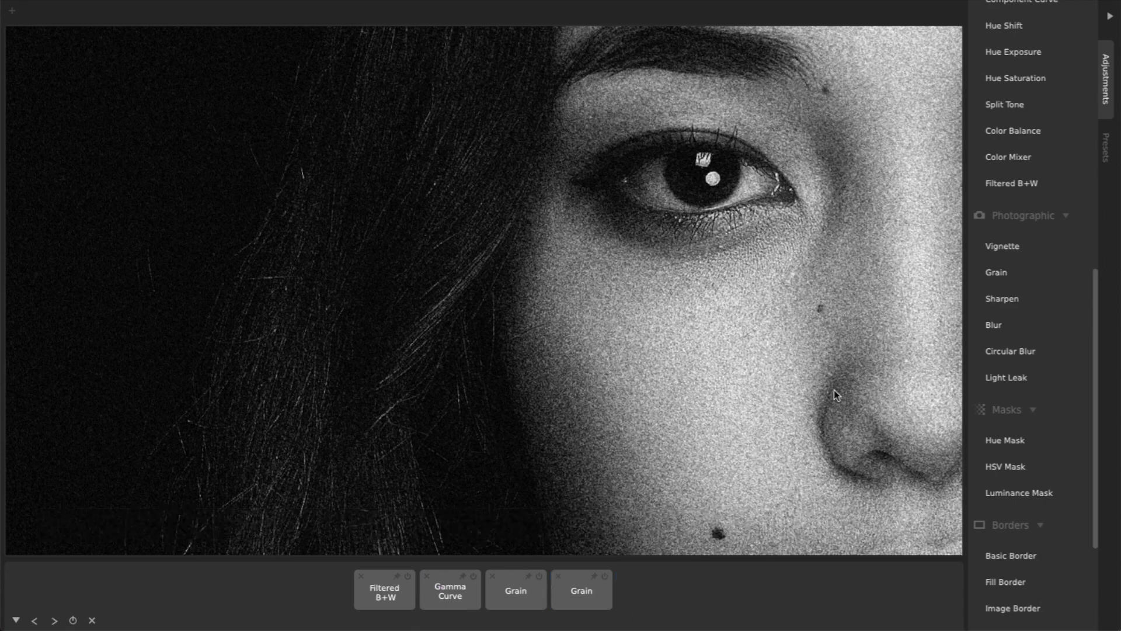
# - Add a Blur adjustment, place it between Gamma Curve and the first Grain, and set its amount to 12.11
pyautogui.click(995, 324)
pyautogui.moveTo(624, 598); pyautogui.dragTo(468, 607)
pyautogui.moveTo(46, 529); pyautogui.dragTo(93, 529)
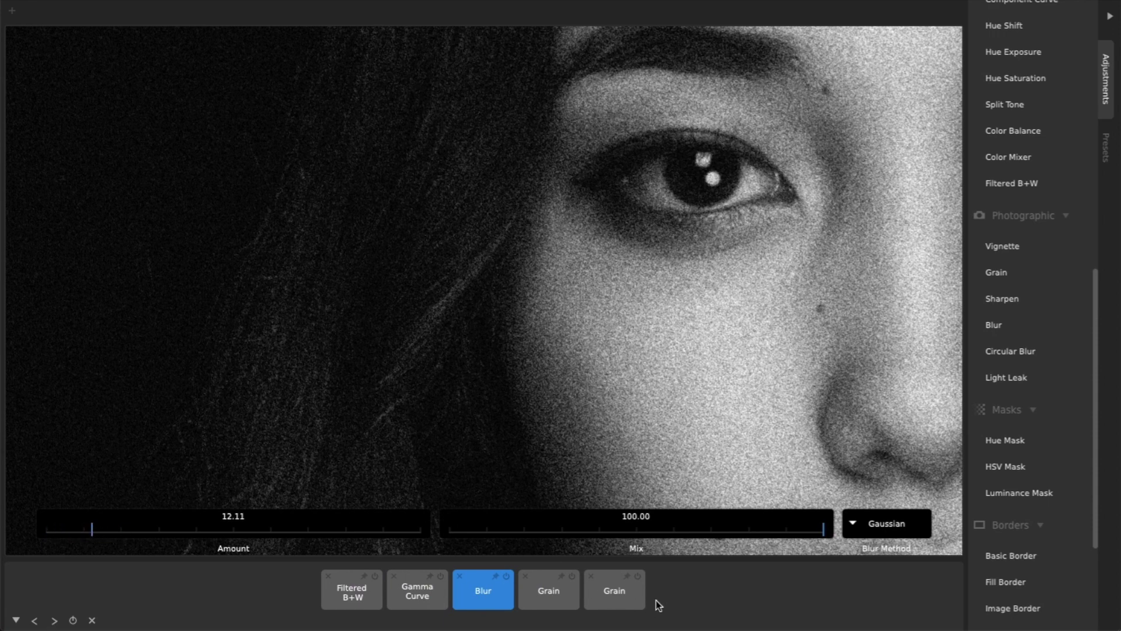
# - Add a Sharpen adjustment after the second Grain, set its amount to 14.18, and deselect it
pyautogui.click(991, 304)
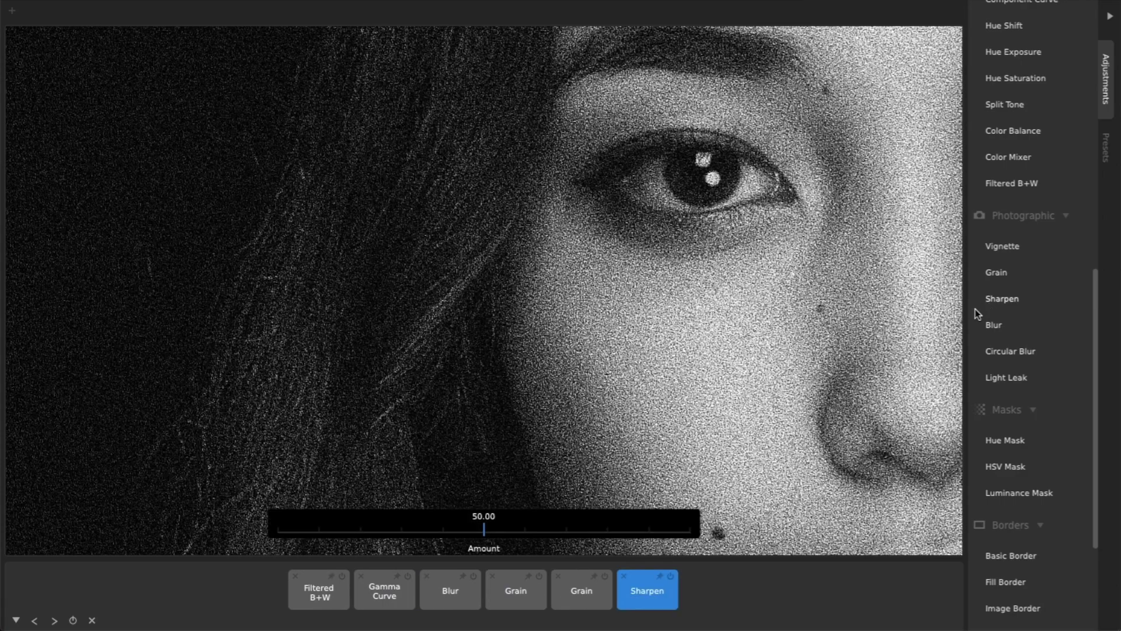
pyautogui.moveTo(484, 528); pyautogui.dragTo(336, 528)
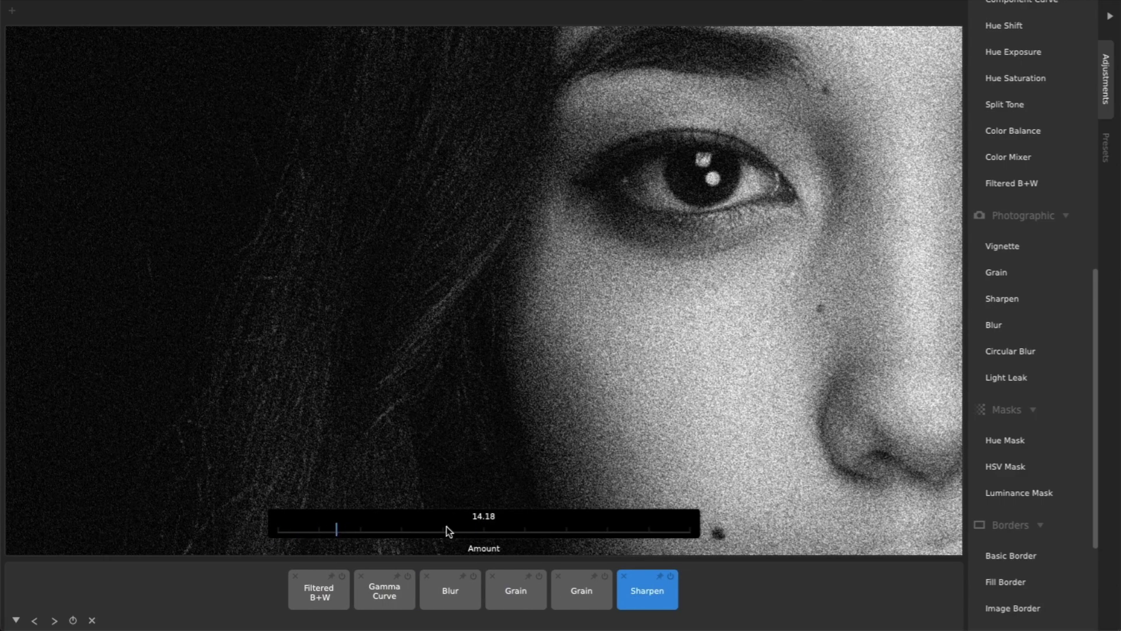
pyautogui.click(729, 586)
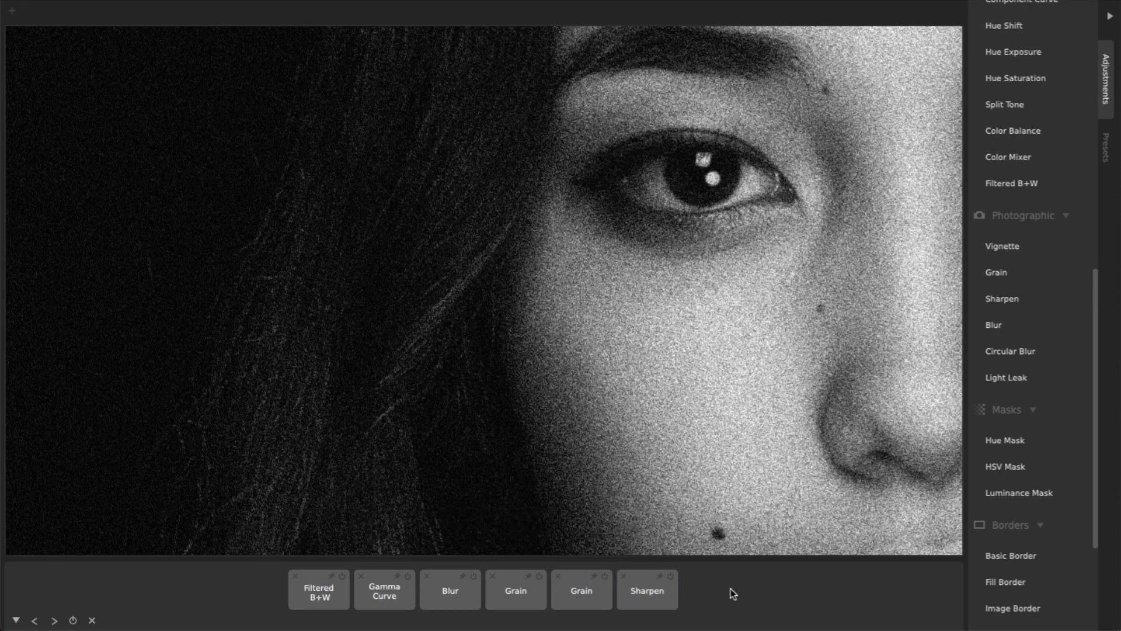
pyautogui.click(733, 593)
pyautogui.click(733, 593)
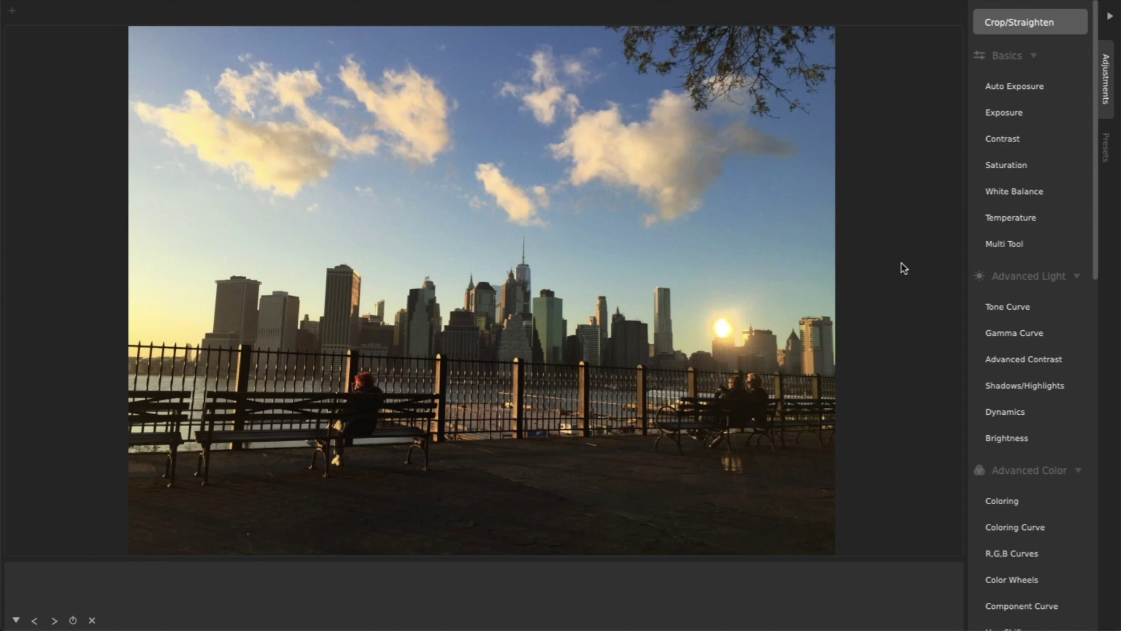
# - Add a Coloring Curve to the skyline photo, raise its curve in the highlights, and use RGB 127, 93, 0 with the Colorize method
pyautogui.moveTo(988, 217)
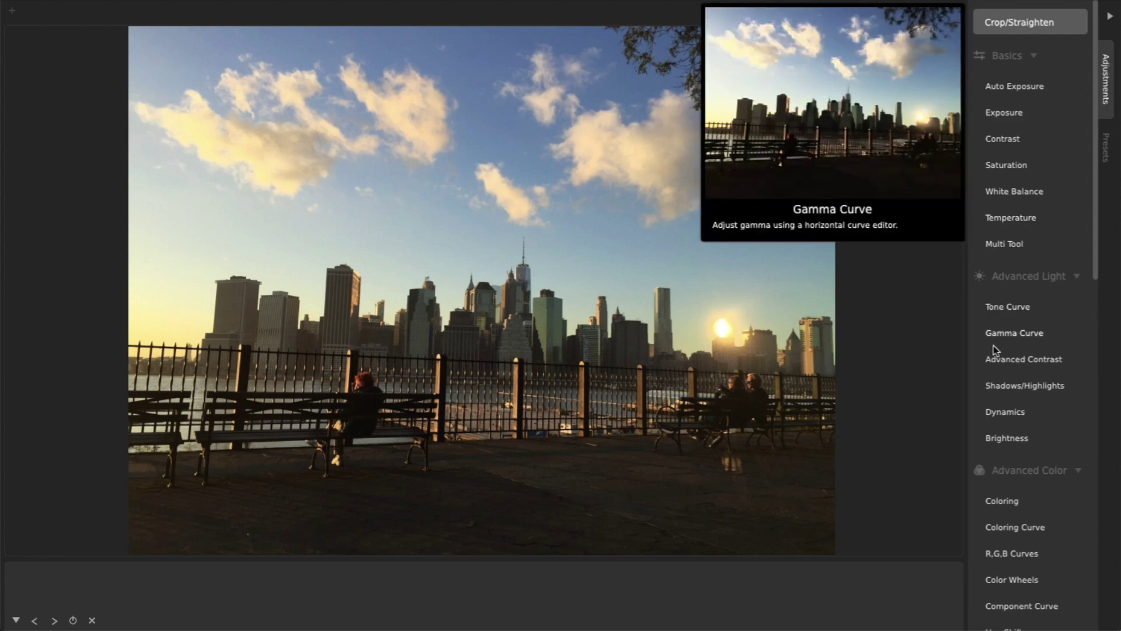
pyautogui.click(1001, 526)
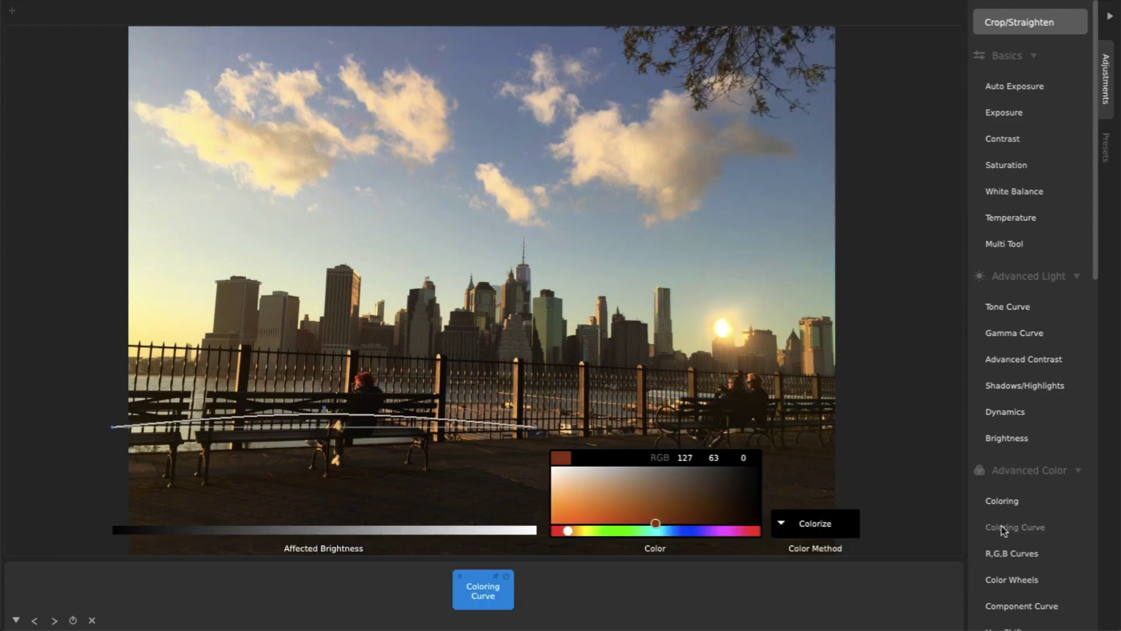
pyautogui.moveTo(325, 407); pyautogui.dragTo(466, 390)
pyautogui.moveTo(568, 531)
pyautogui.mouseDown()
pyautogui.moveTo(588, 532)
pyautogui.moveTo(577, 533)
pyautogui.mouseUp()
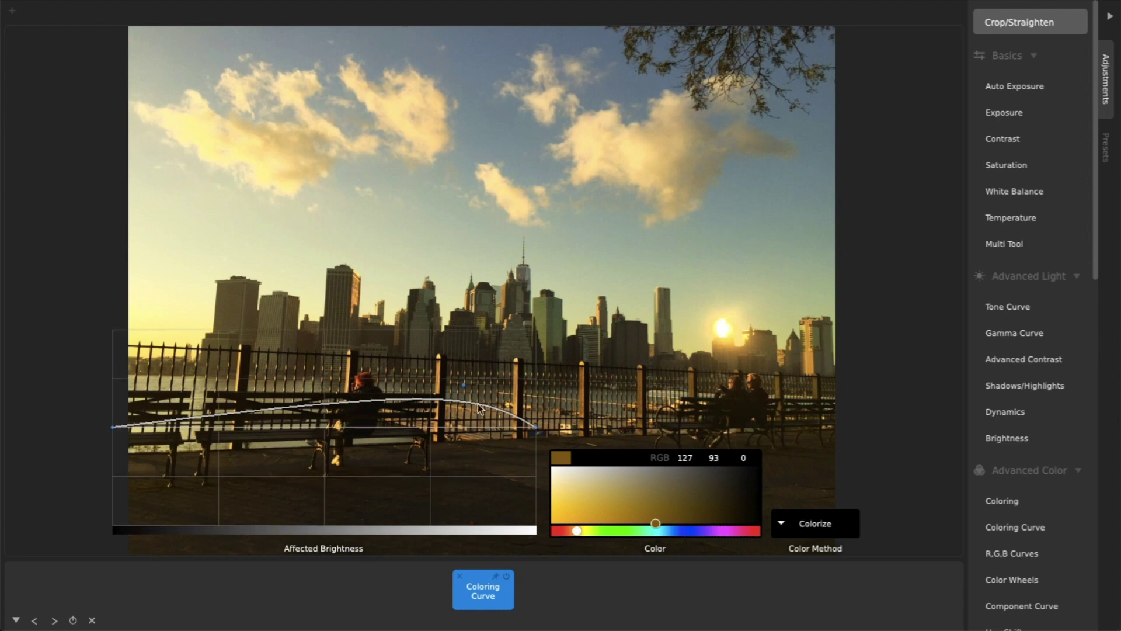
pyautogui.moveTo(461, 386)
pyautogui.mouseDown()
pyautogui.moveTo(461, 508)
pyautogui.moveTo(511, 517)
pyautogui.moveTo(372, 502)
pyautogui.moveTo(425, 430)
pyautogui.moveTo(458, 454)
pyautogui.moveTo(472, 379)
pyautogui.moveTo(453, 389)
pyautogui.mouseUp()
pyautogui.click(813, 523)
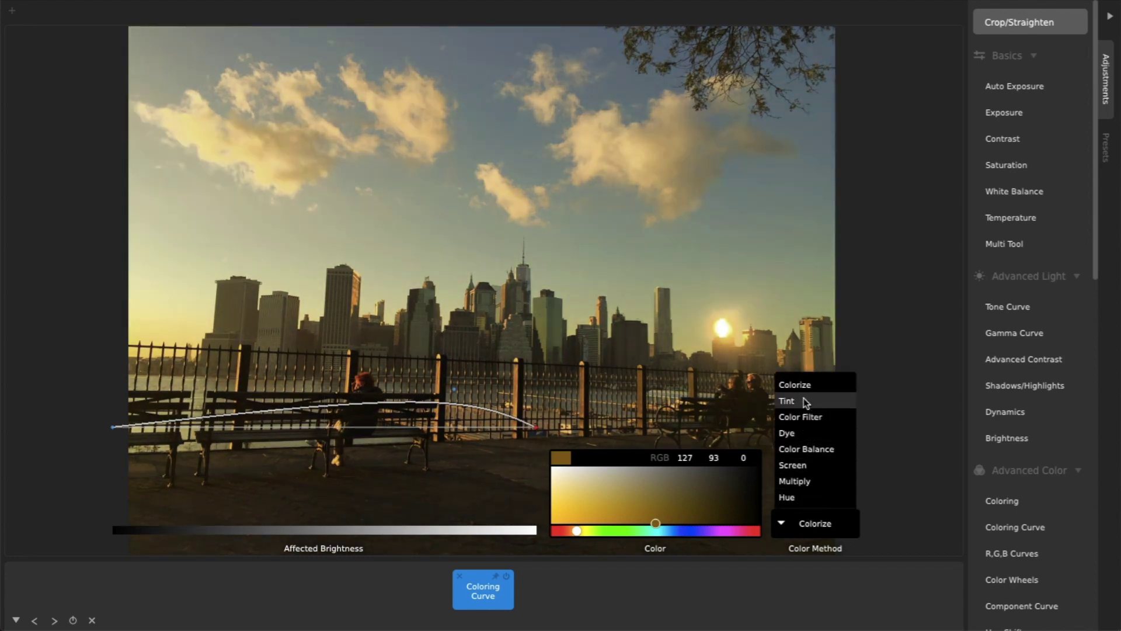
pyautogui.click(804, 387)
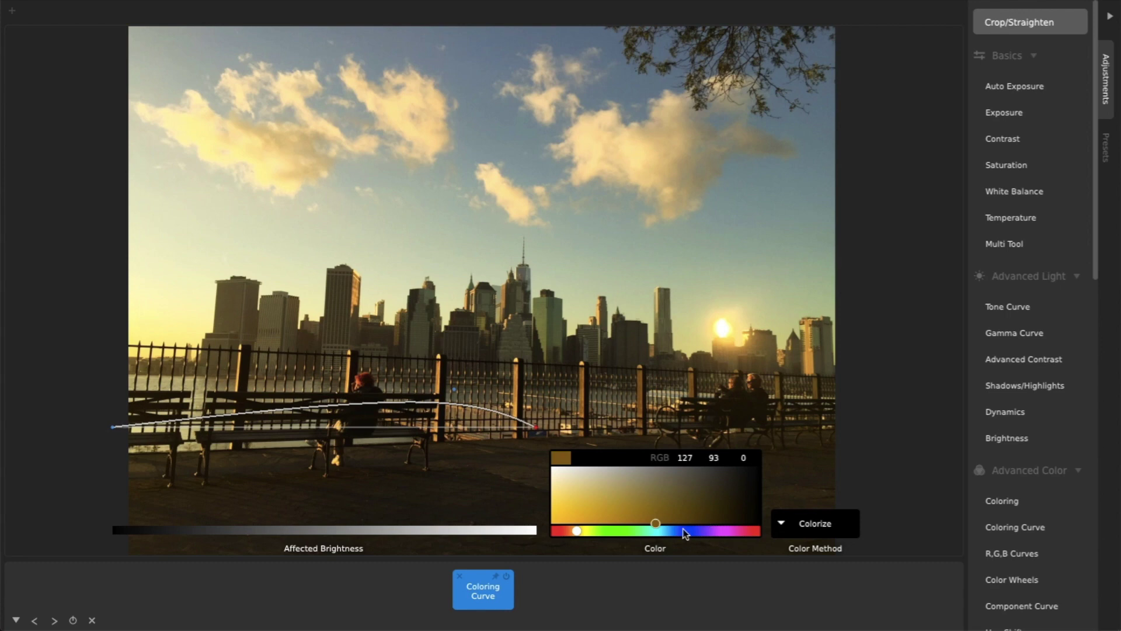
# - Lower the coloring curve in the shadows, shift the color to green RGB 0, 127, 8, and move the raised part toward the midtones
pyautogui.moveTo(453, 390); pyautogui.dragTo(257, 471)
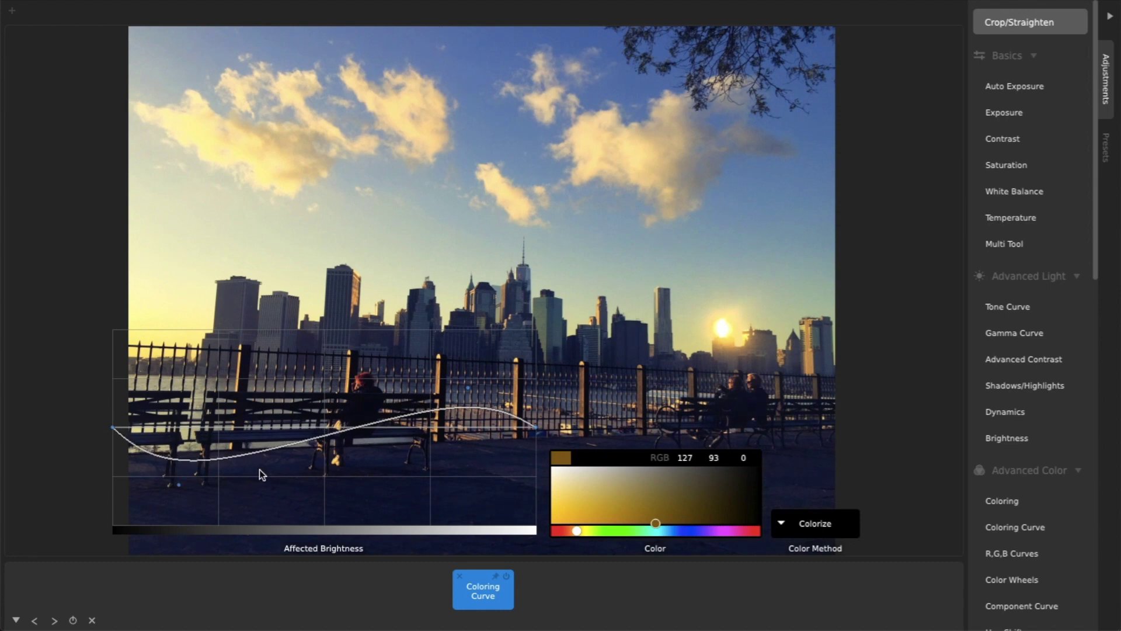
pyautogui.moveTo(575, 530); pyautogui.dragTo(623, 530)
pyautogui.moveTo(468, 395); pyautogui.dragTo(364, 385)
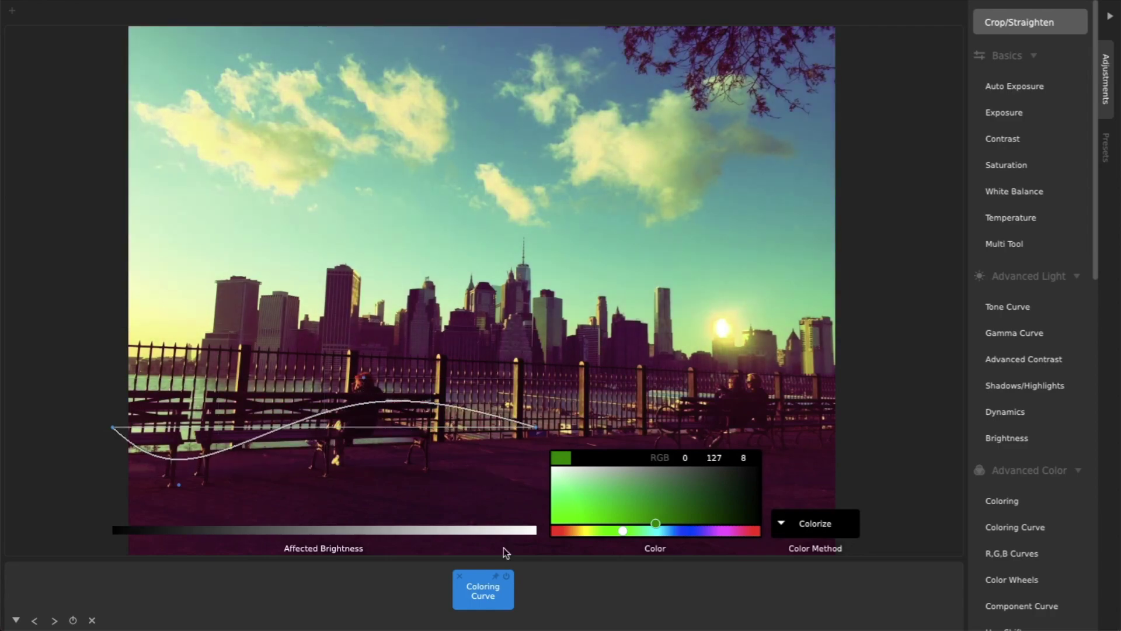